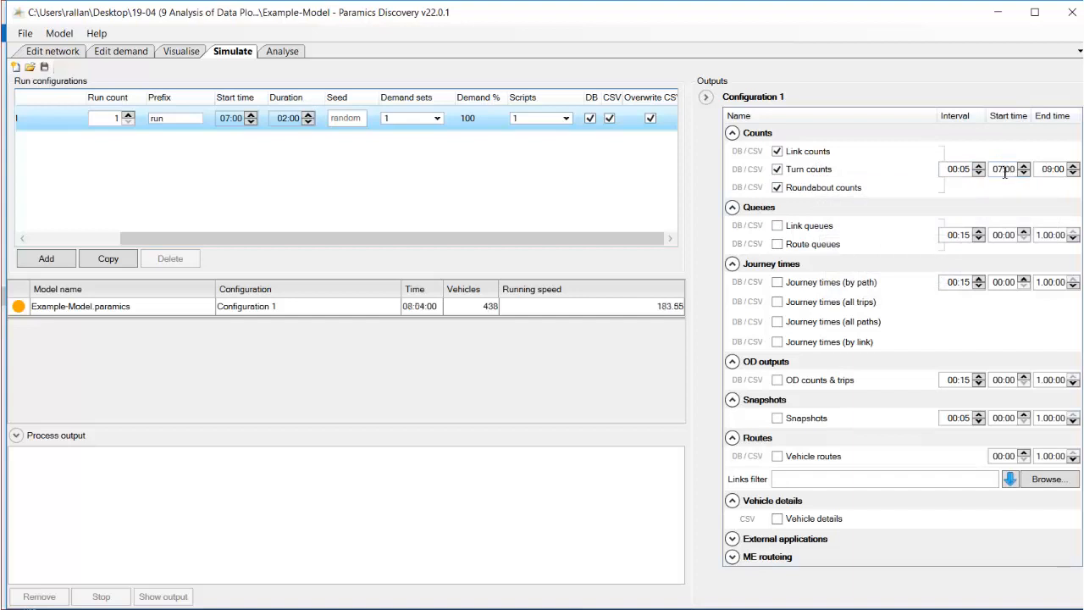
Set the turn counts output interval to 01:00, start time to 07:15 and end time to 09:15.
left_click(1004, 169)
left_click(1053, 171)
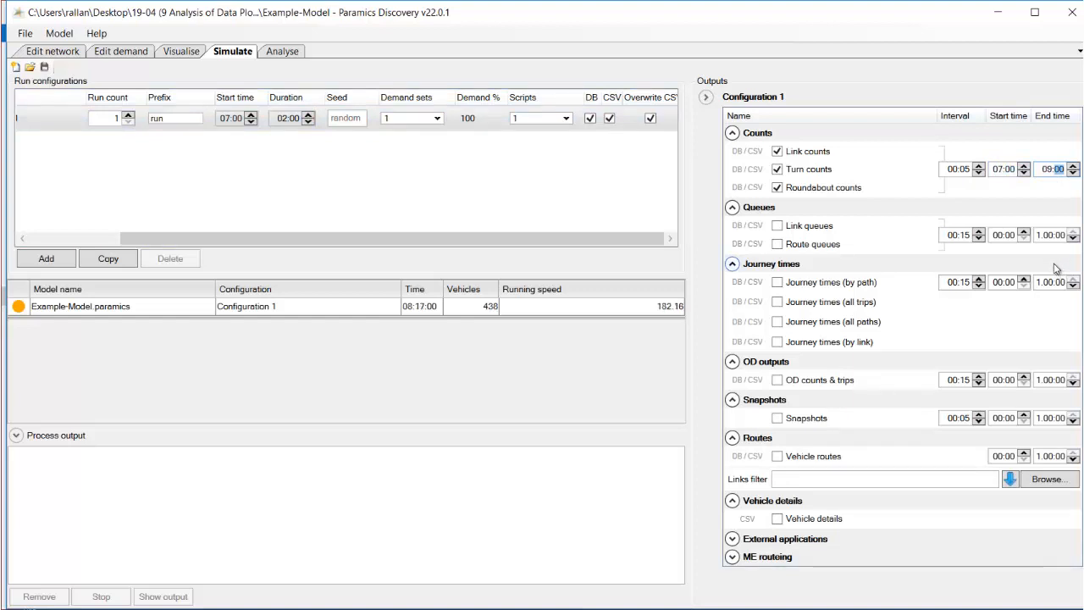
left_click(952, 170)
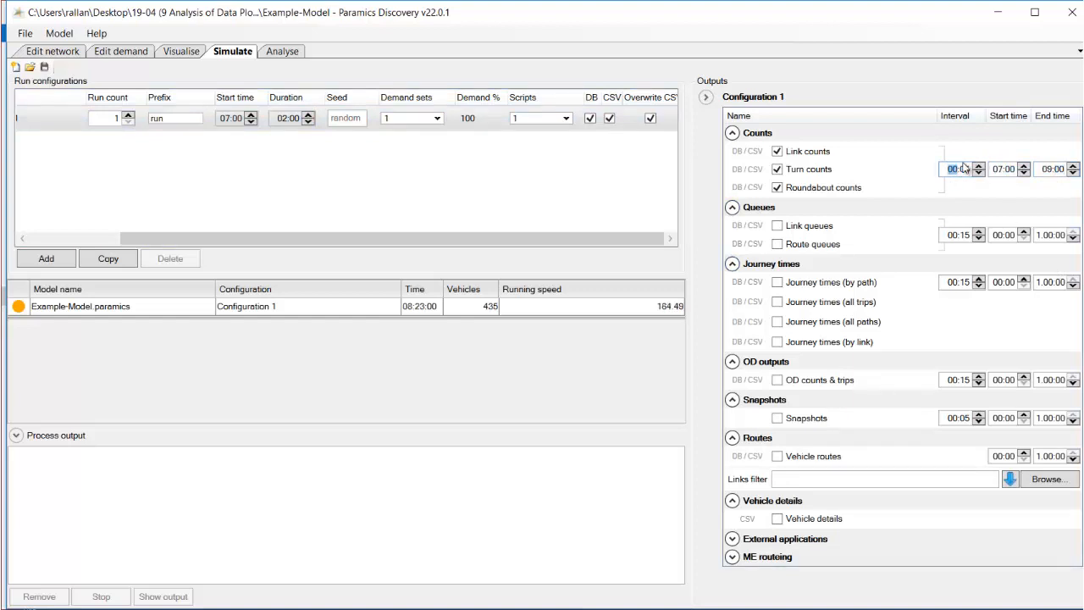
type("01:00")
left_click(1011, 169)
type("15")
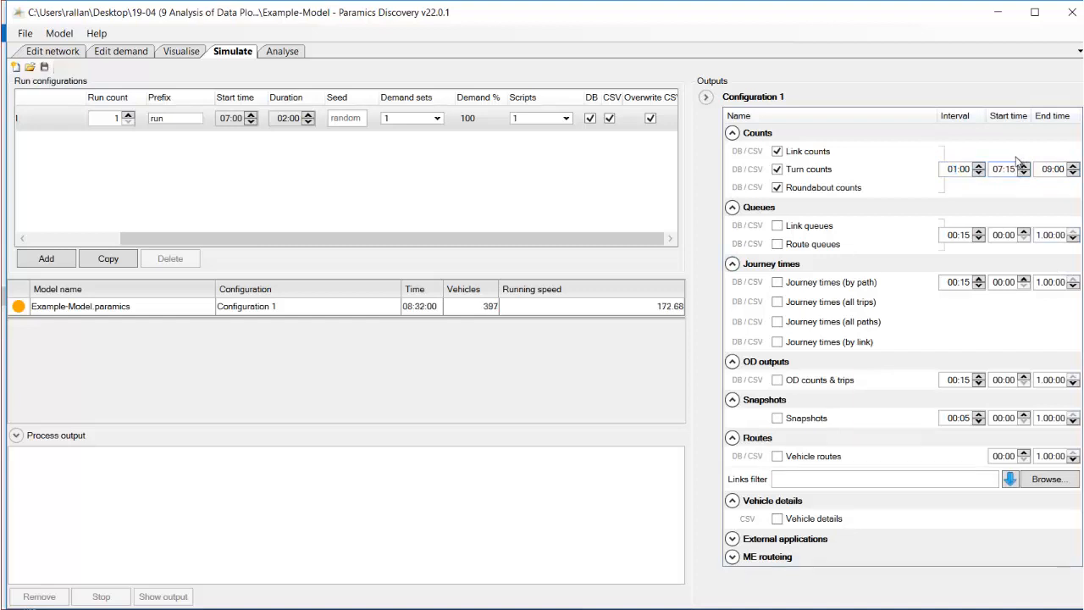
left_click(1060, 170)
type("15")
left_click(1007, 170)
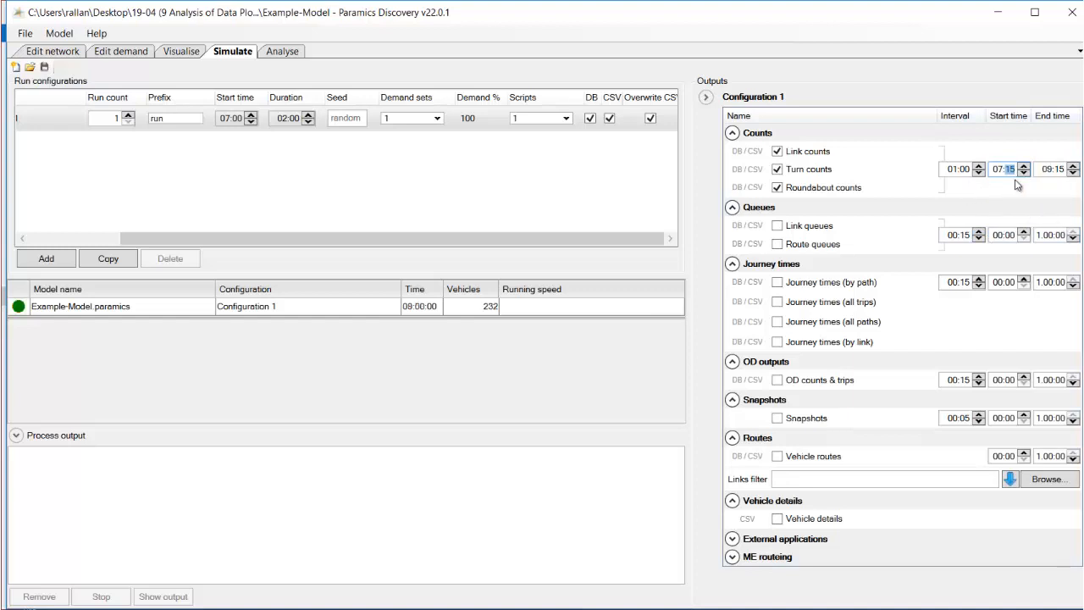
Restore the turn counts output interval to 00:05, start time to 07:00 and end time to 09:00.
left_click(953, 169)
double_click(957, 170)
key("BackSpace")
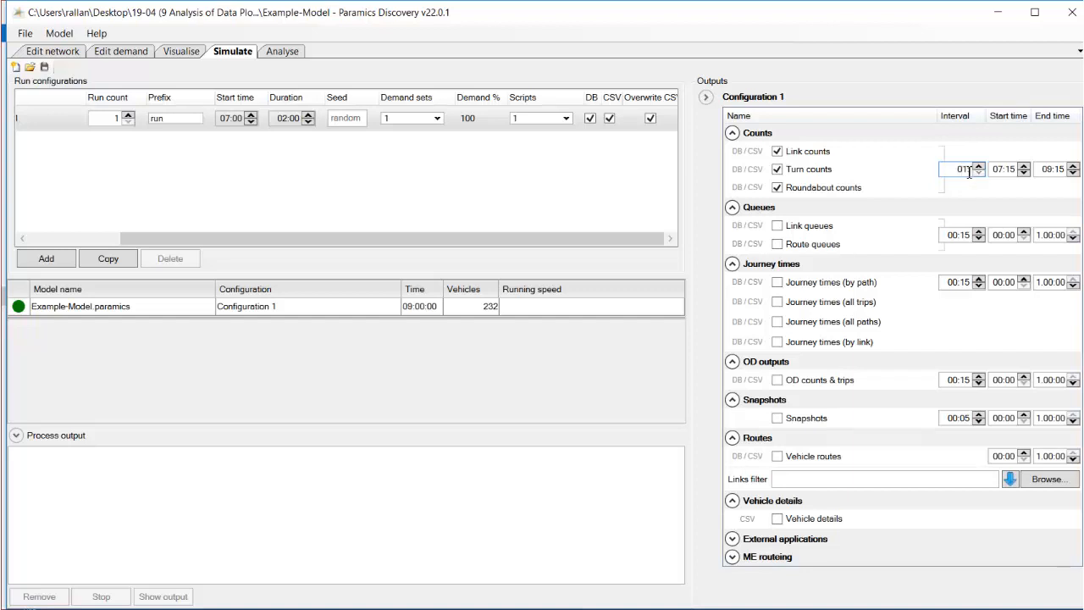
type("05")
double_click(954, 173)
type("0")
double_click(1016, 170)
type("0")
double_click(1064, 170)
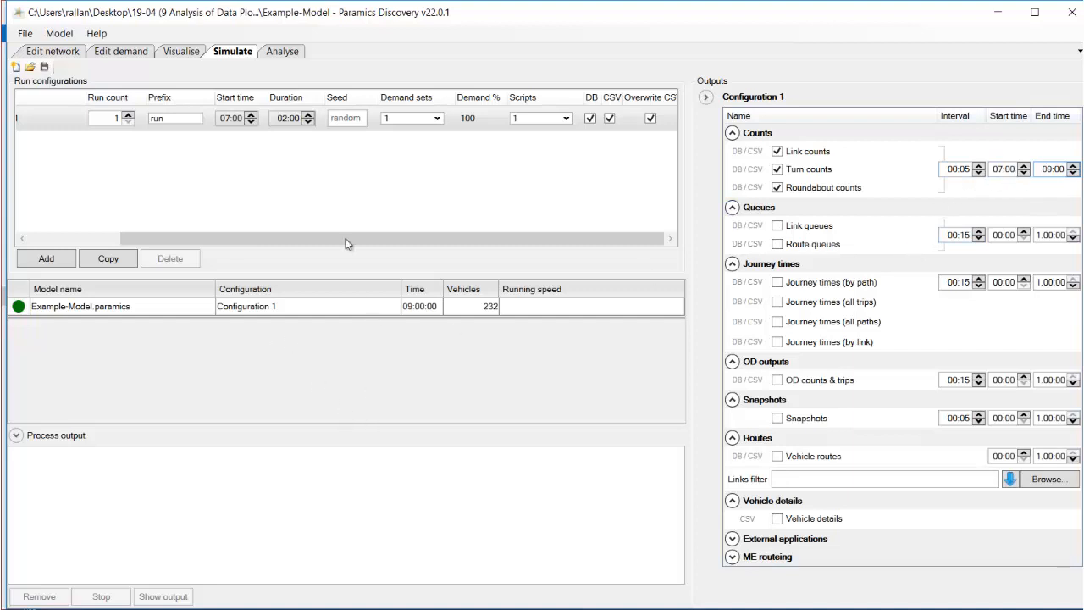
Switch to the Analyse view and open the Export statistics dialog.
left_click(272, 53)
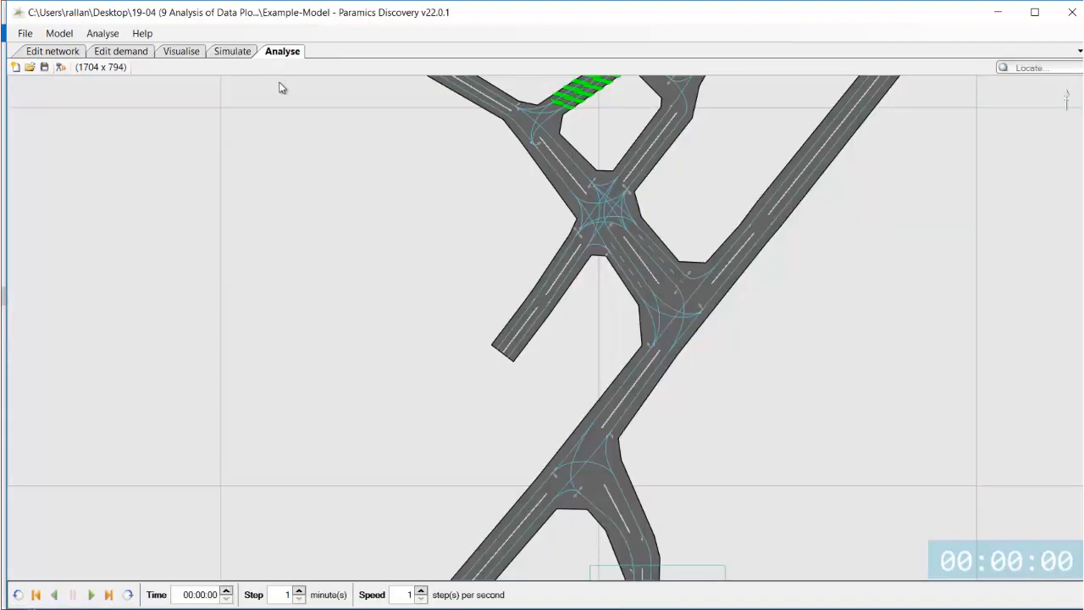
scroll(687, 368, "down", 3)
scroll(718, 352, "up", 4)
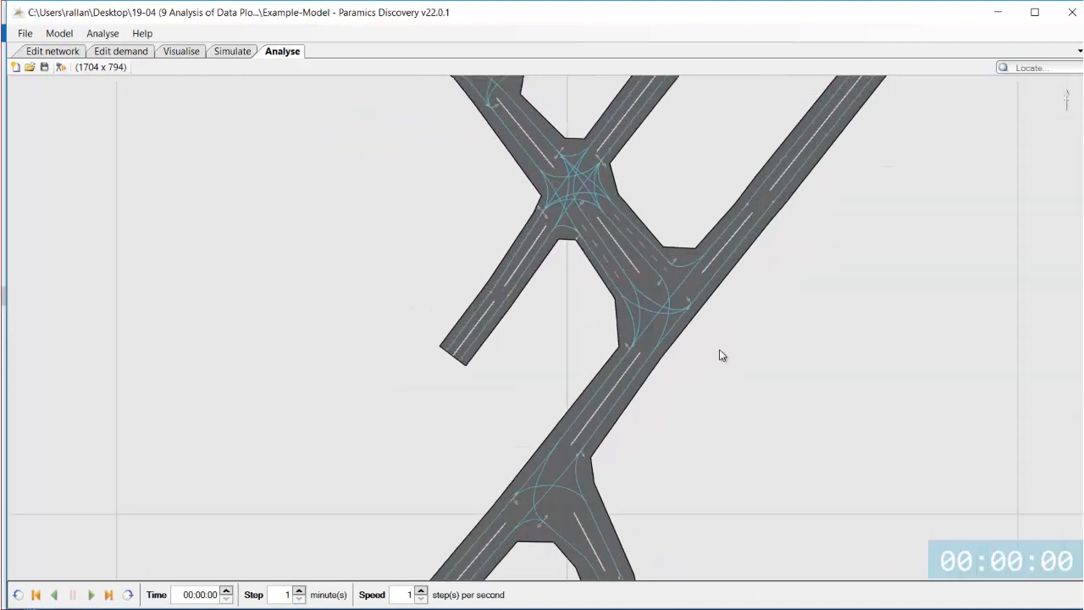
left_click_drag(750, 349, 781, 414)
left_click(105, 38)
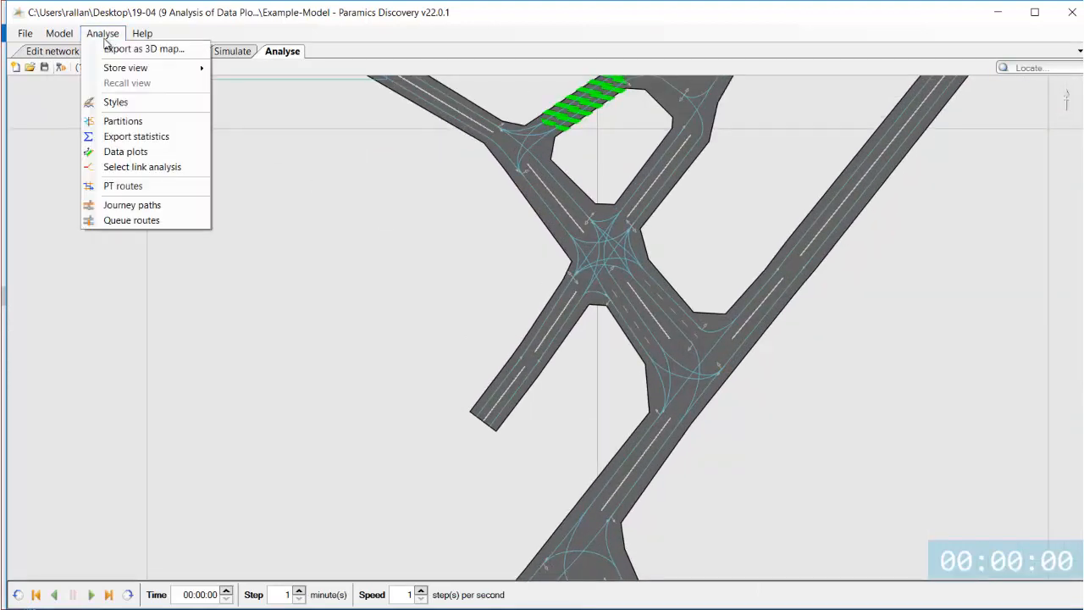
left_click(118, 137)
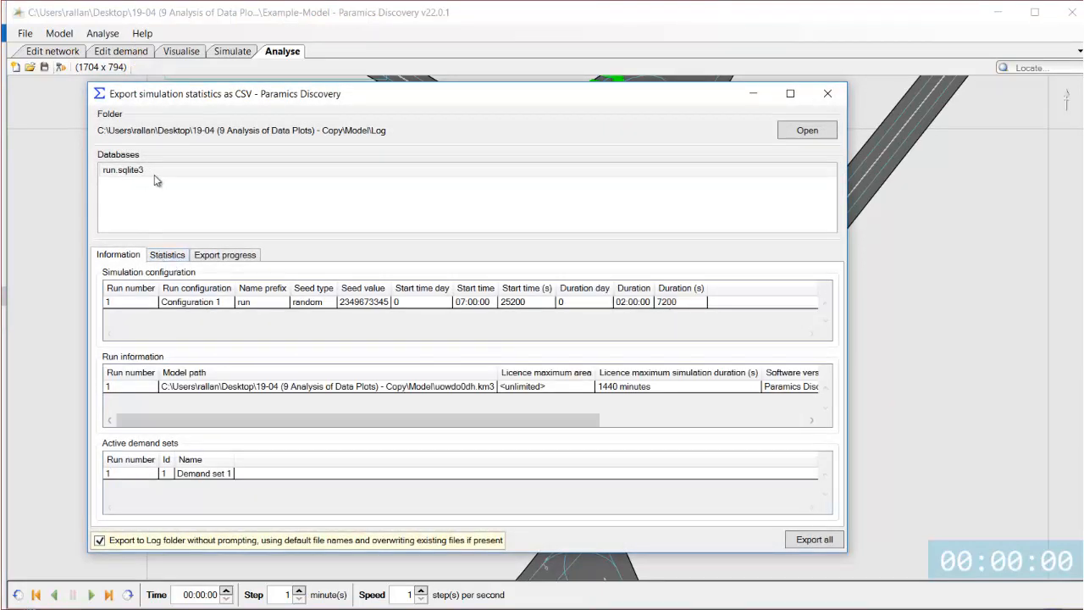
Browse the statistics tables and results, keeping the Link counts table selected.
left_click(175, 262)
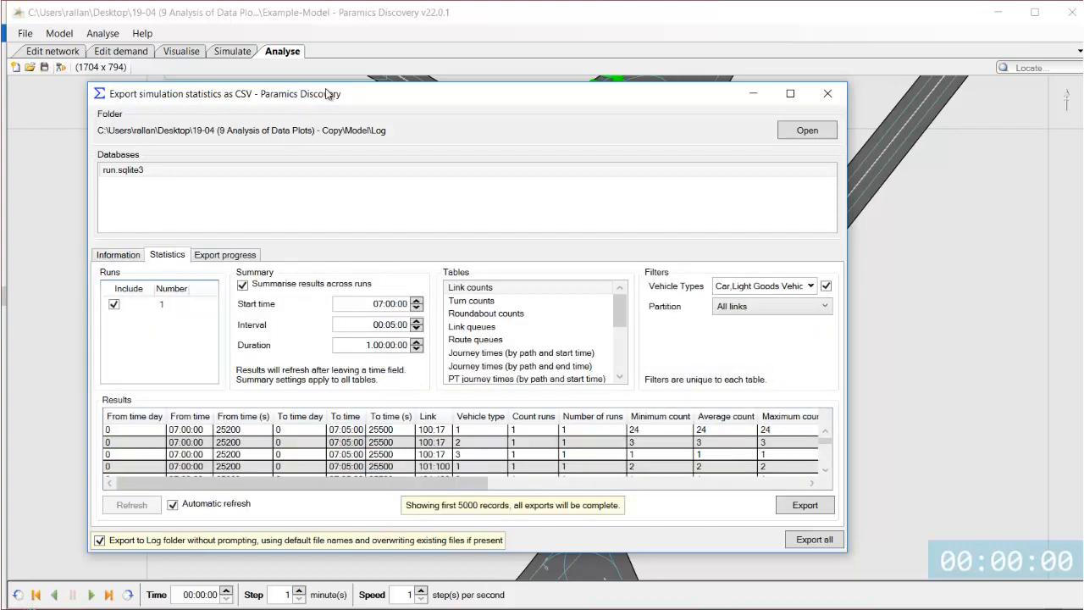
left_click_drag(329, 94, 318, 65)
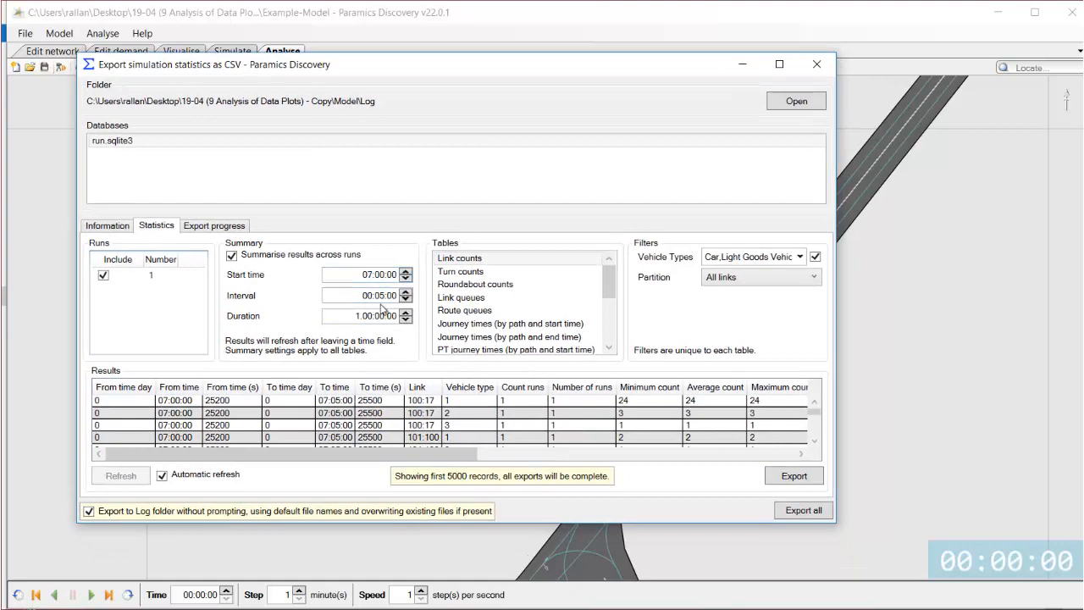
left_click(470, 272)
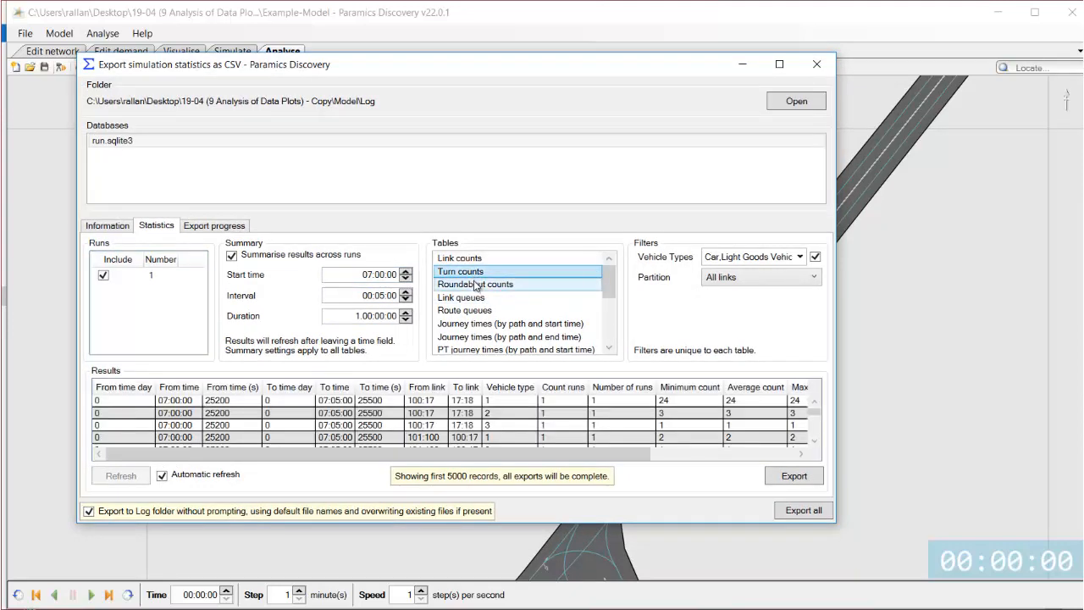
left_click(475, 285)
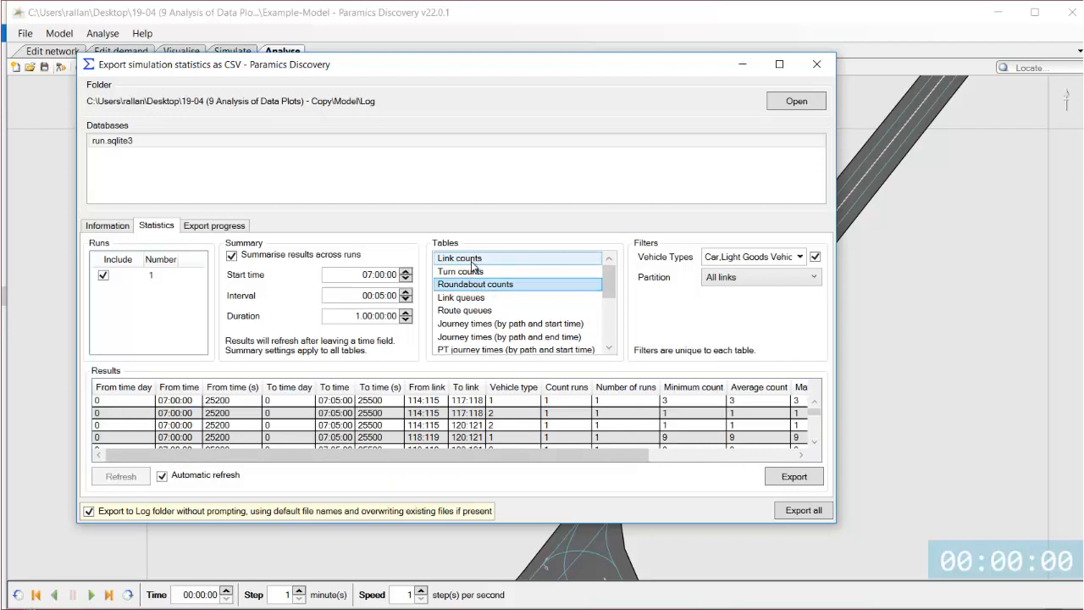
left_click(471, 262)
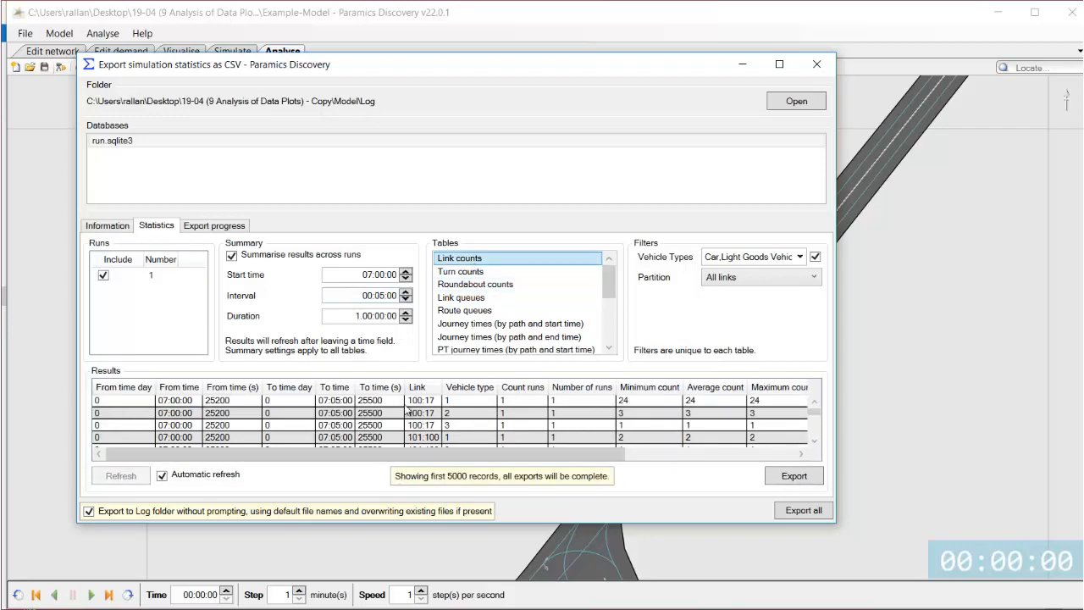
left_click(183, 405)
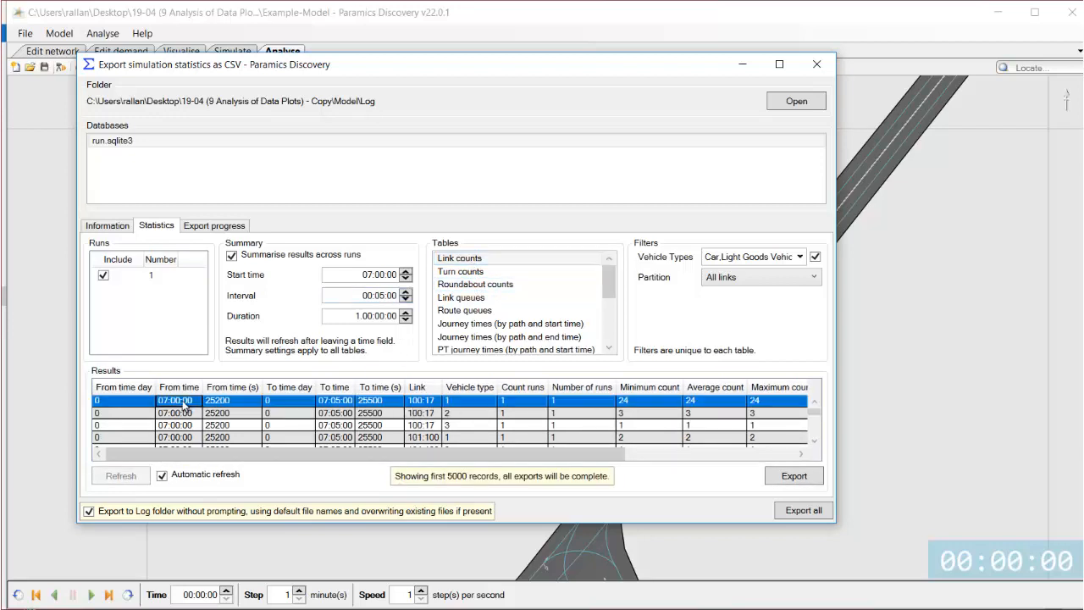
Set the summary interval to 01:00:00 and export the link counts table.
left_click(367, 296)
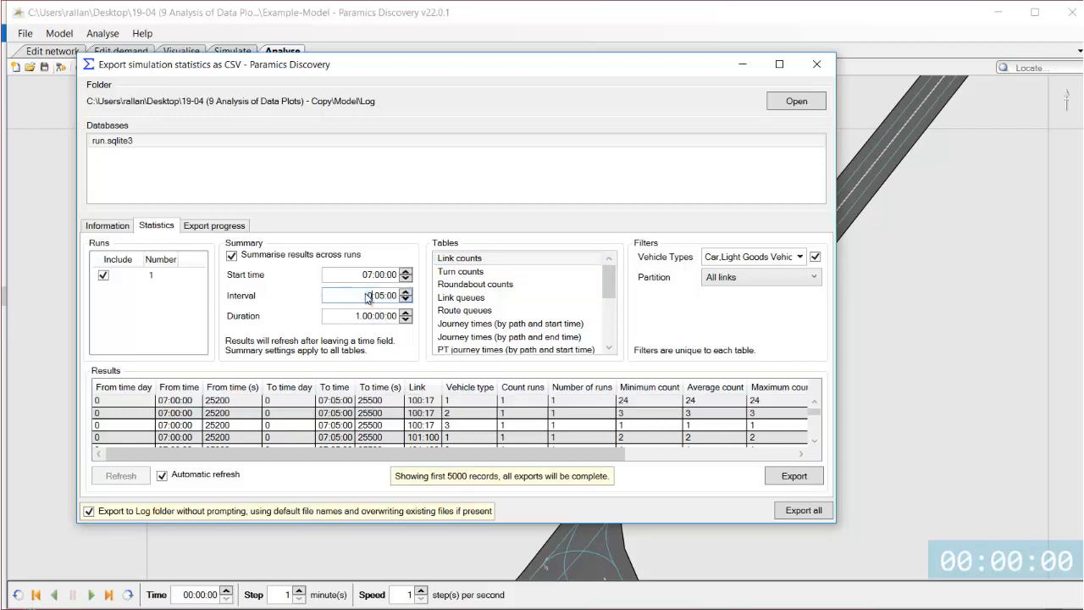
type("00")
left_click(379, 315)
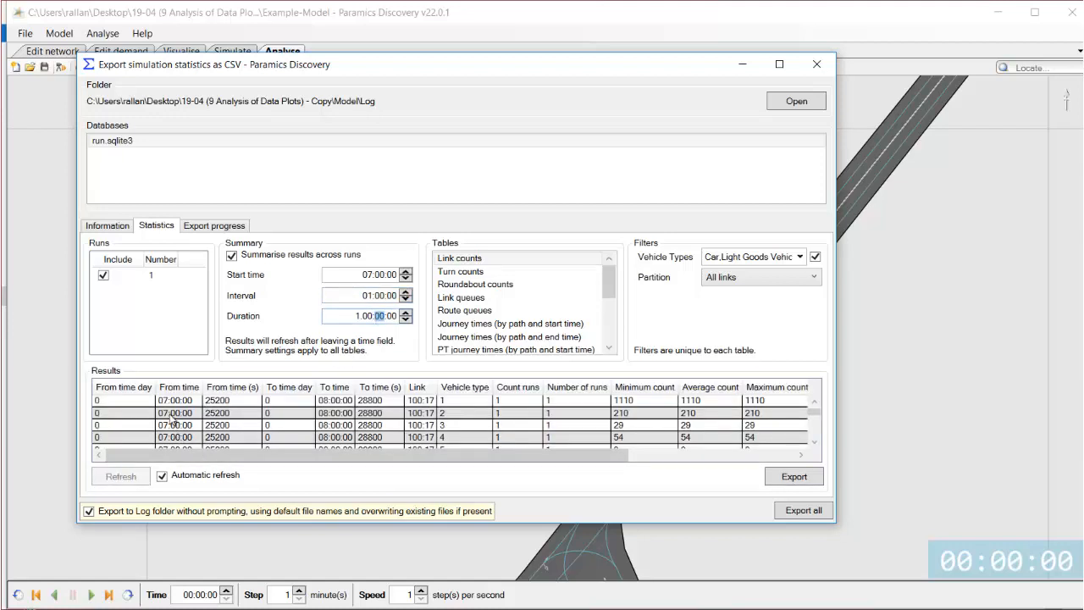
left_click(171, 405)
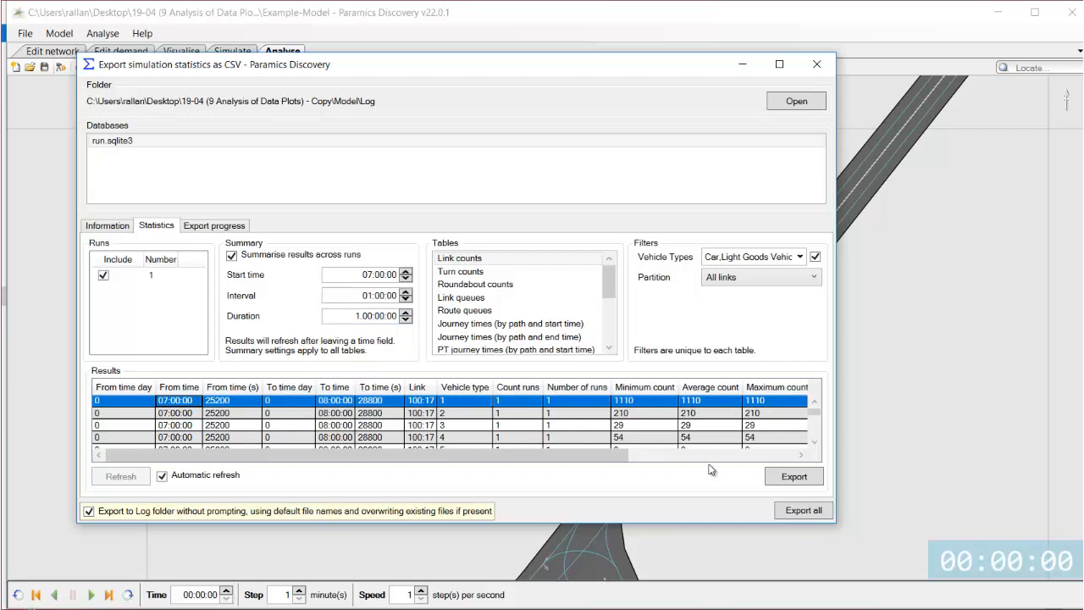
left_click(796, 477)
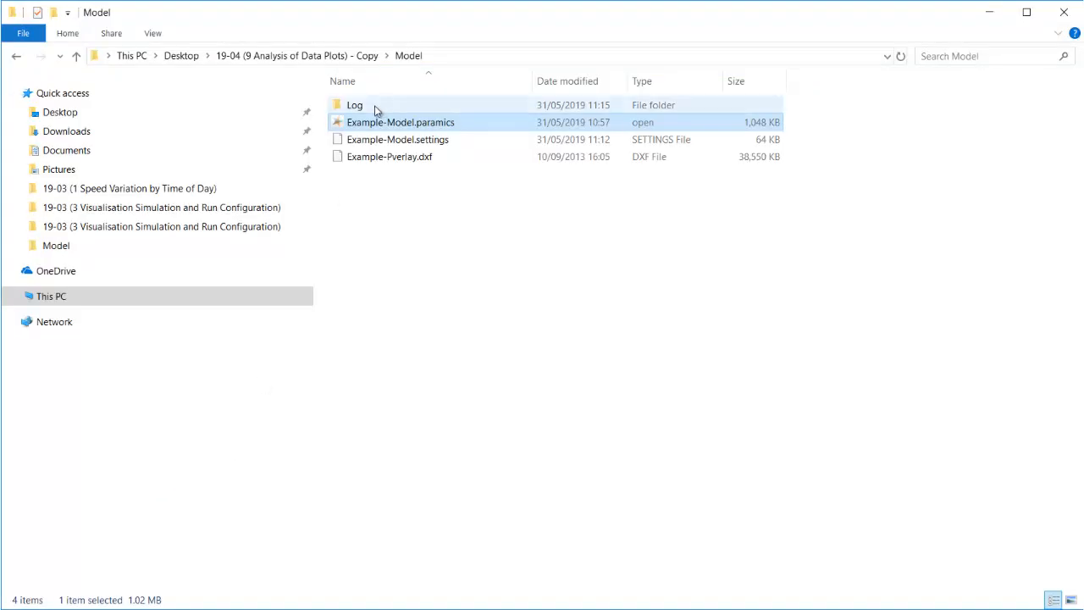
Open the exported run-link-counts-summary.csv from the Log folder and inspect its Average count column.
double_click(374, 107)
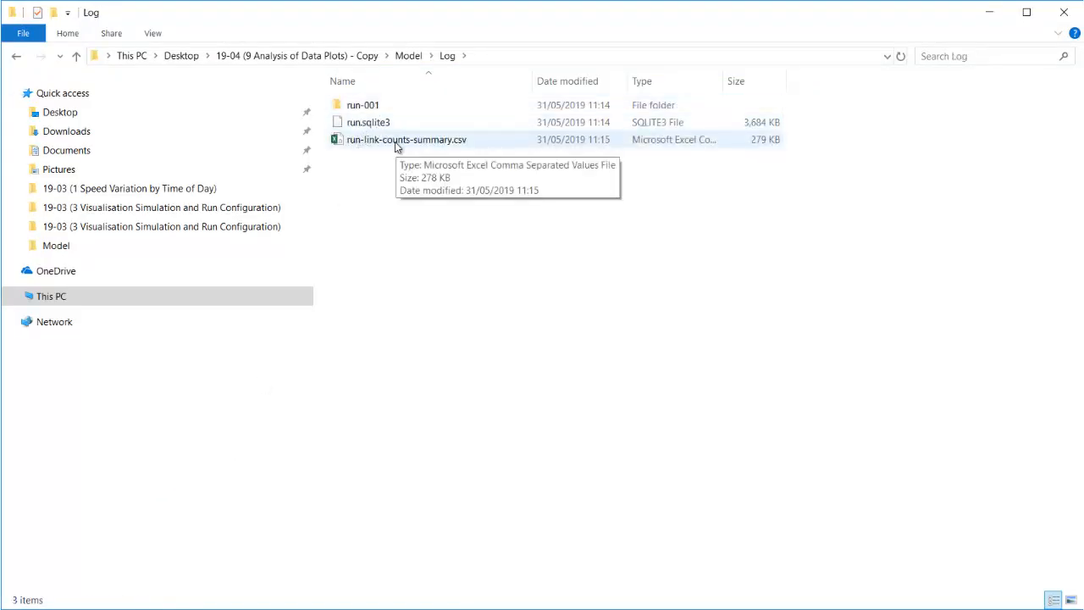
double_click(394, 142)
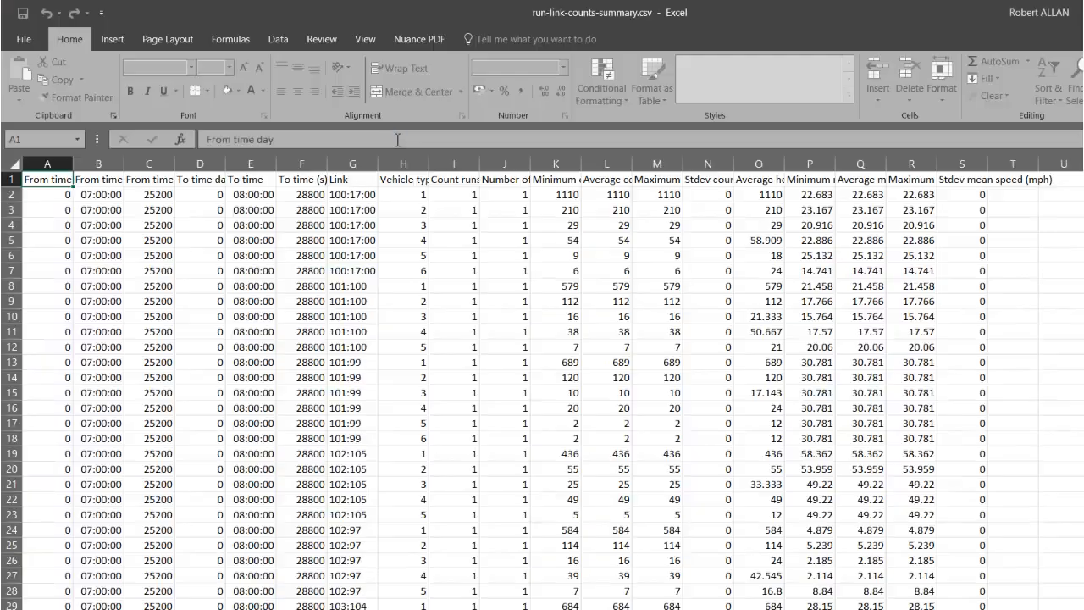
left_click(11, 194)
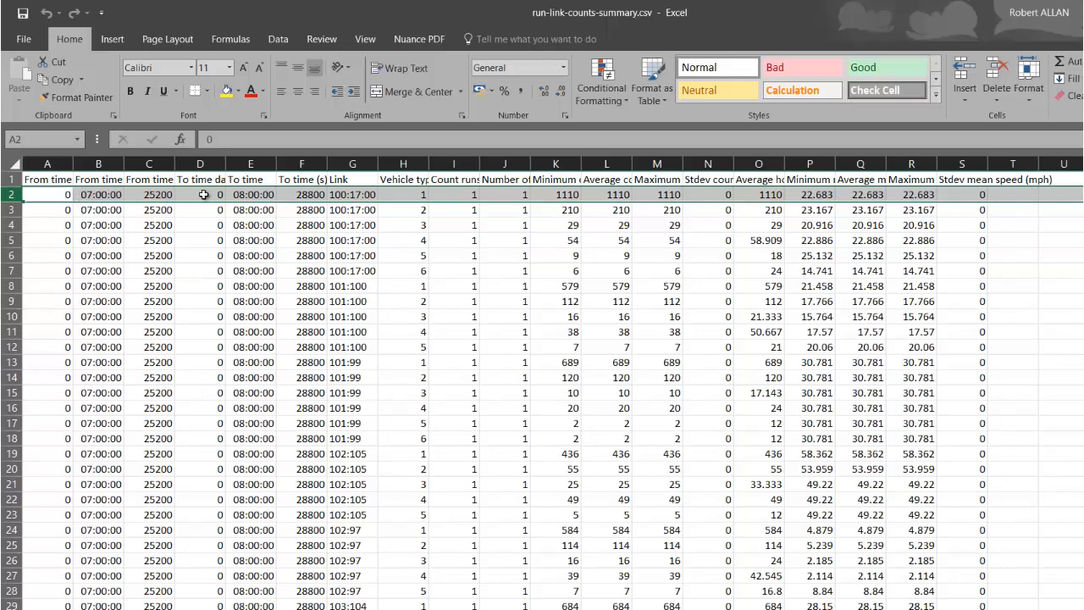
left_click(595, 165)
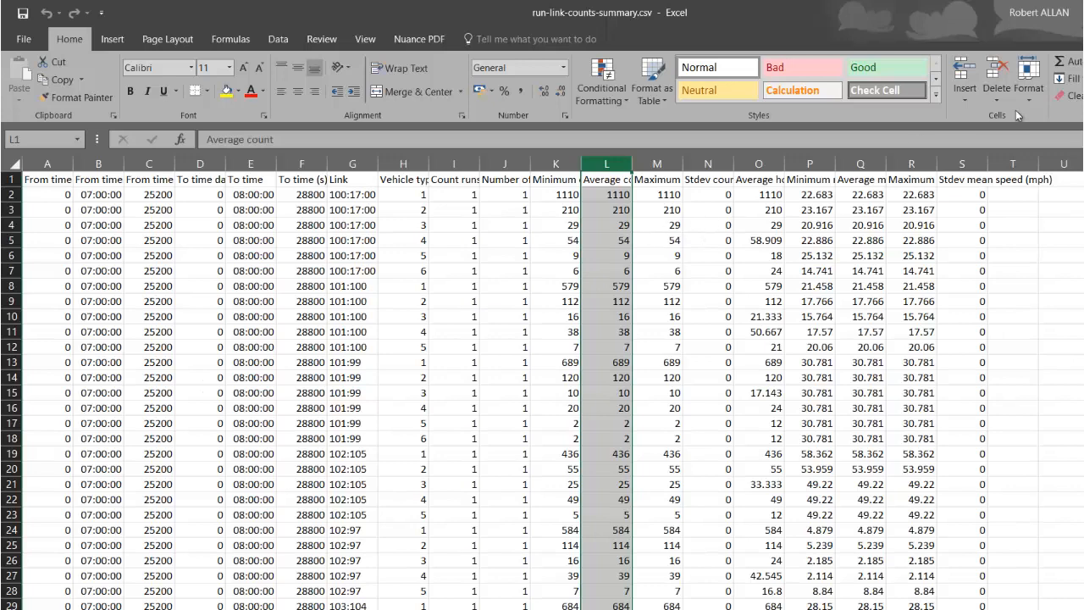
Close the spreadsheet and return to the export dialog's statistics settings.
key("alt+F4")
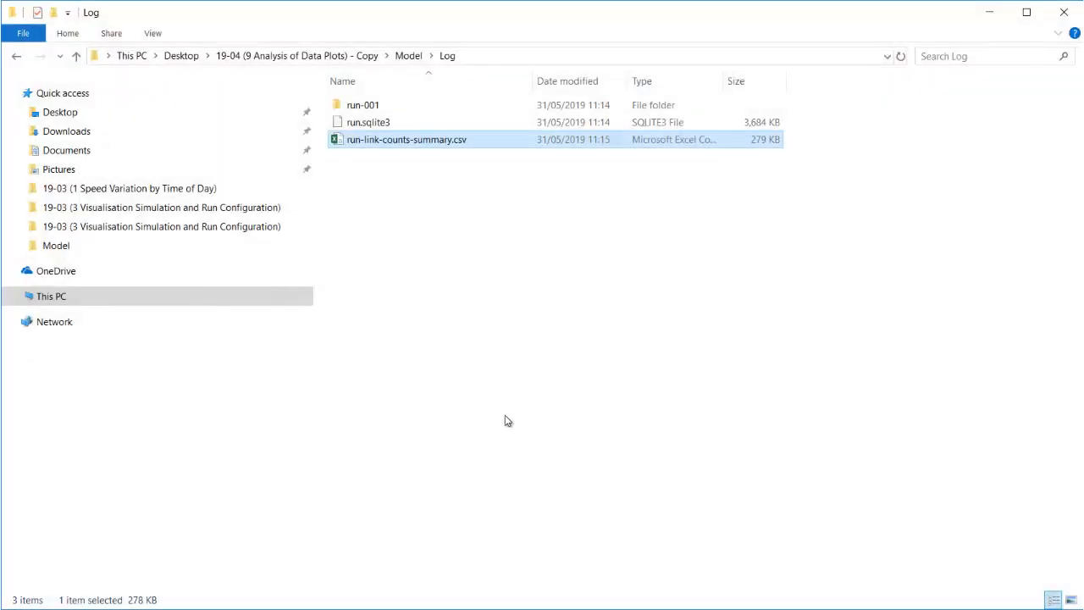
mouse_move(314, 599)
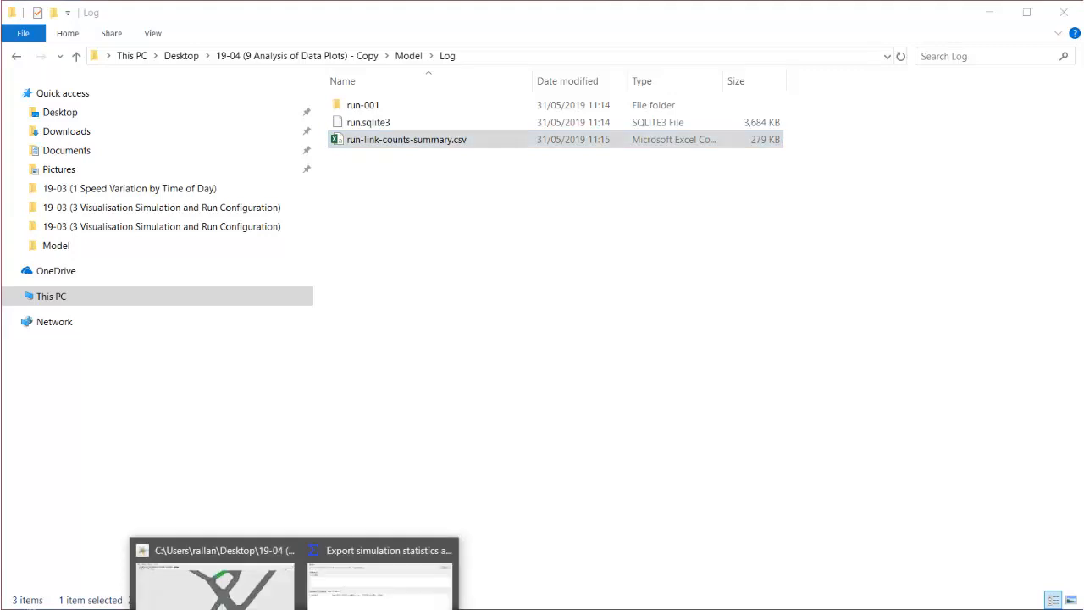
left_click(381, 571)
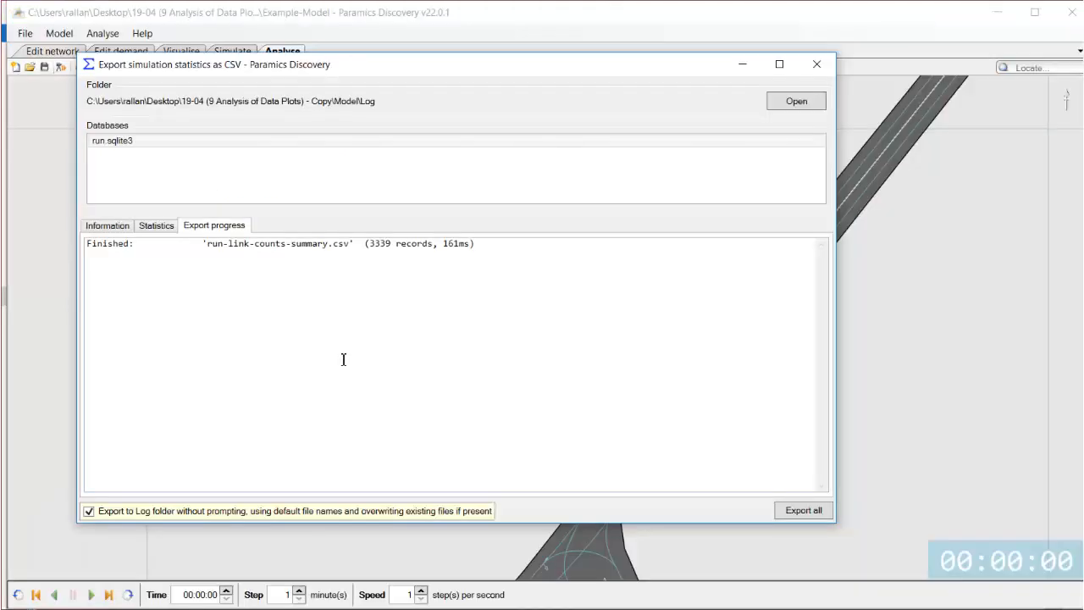
left_click(155, 226)
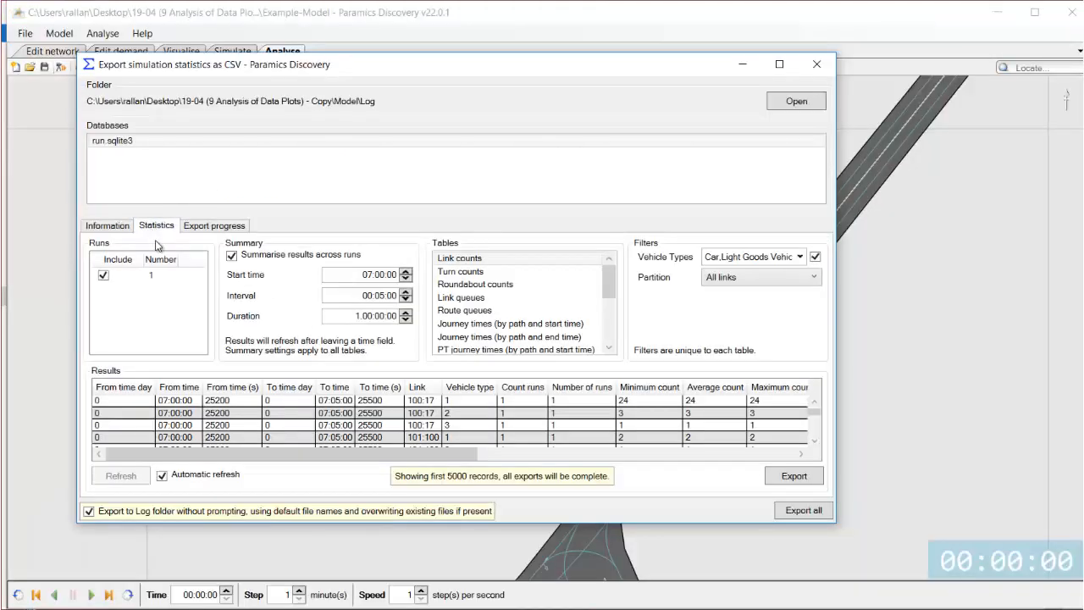
Export link counts summarised from a 07:15:00 start time with a 01:00:00 interval.
left_click(381, 275)
left_click(370, 296)
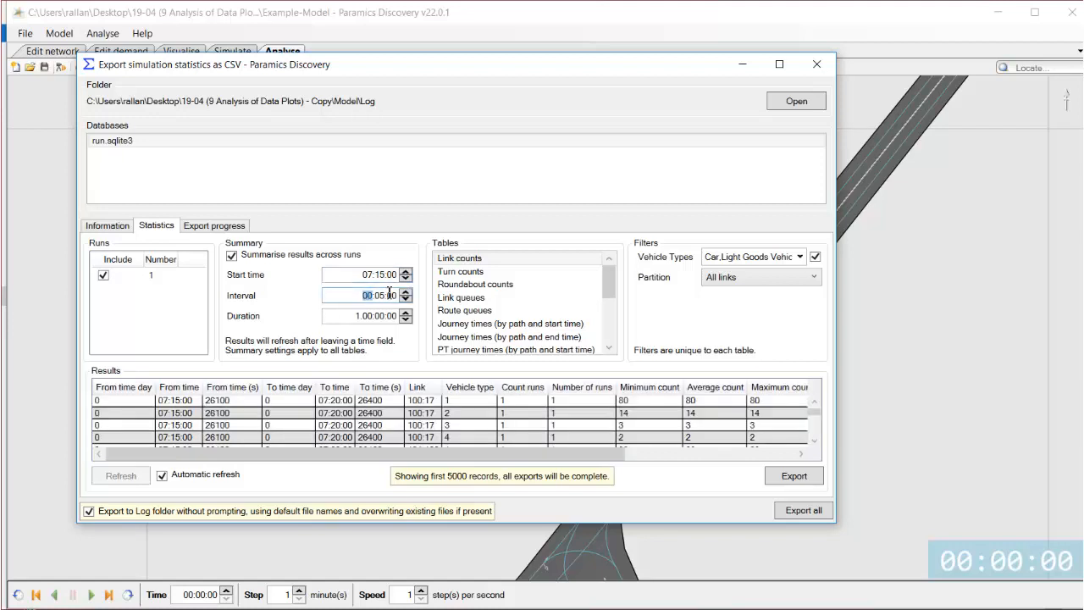
type("01:")
type("00")
left_click(379, 315)
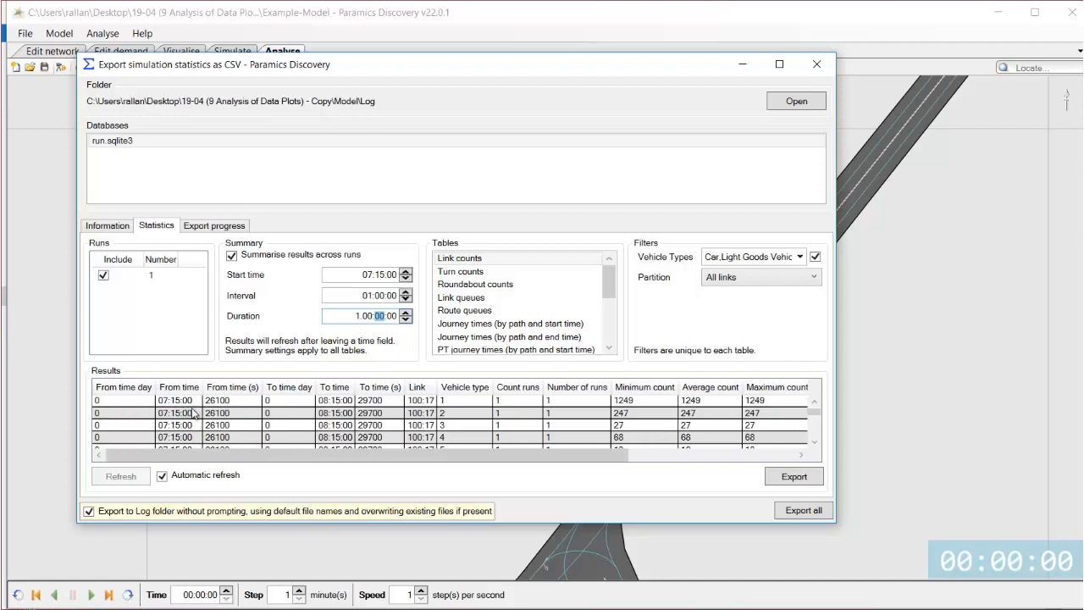
left_click(131, 403)
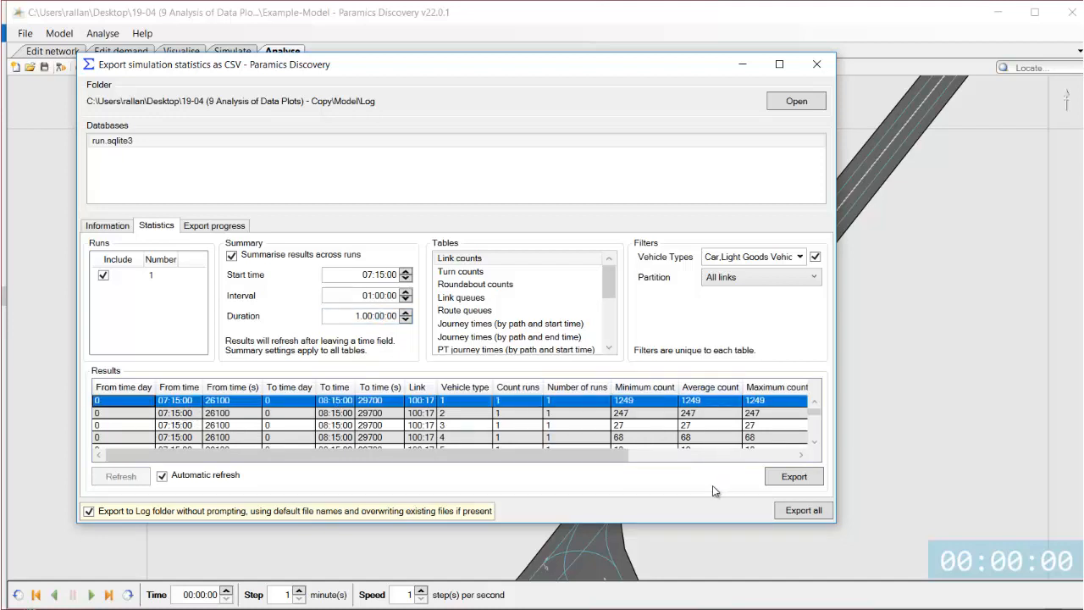
left_click(772, 480)
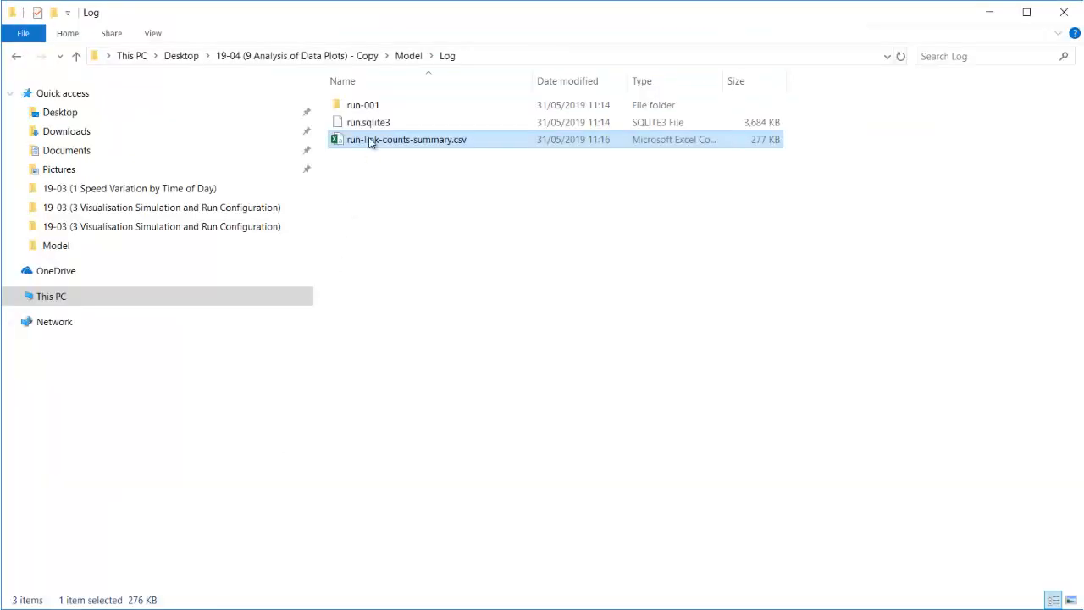
Open the re-exported run-link-counts-summary.csv and inspect its Average count column.
double_click(379, 146)
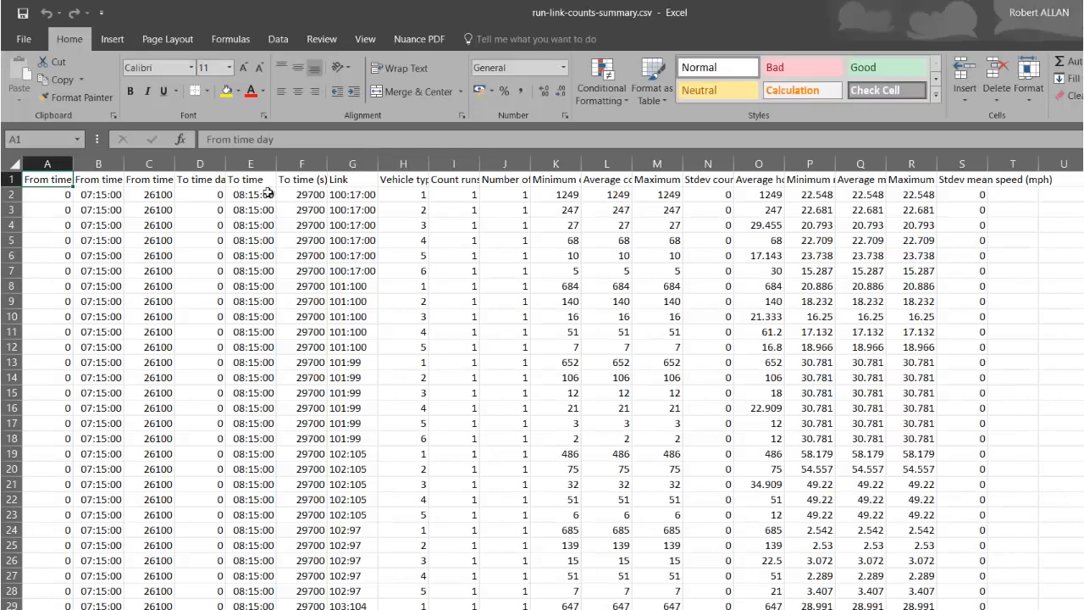
left_click(28, 193)
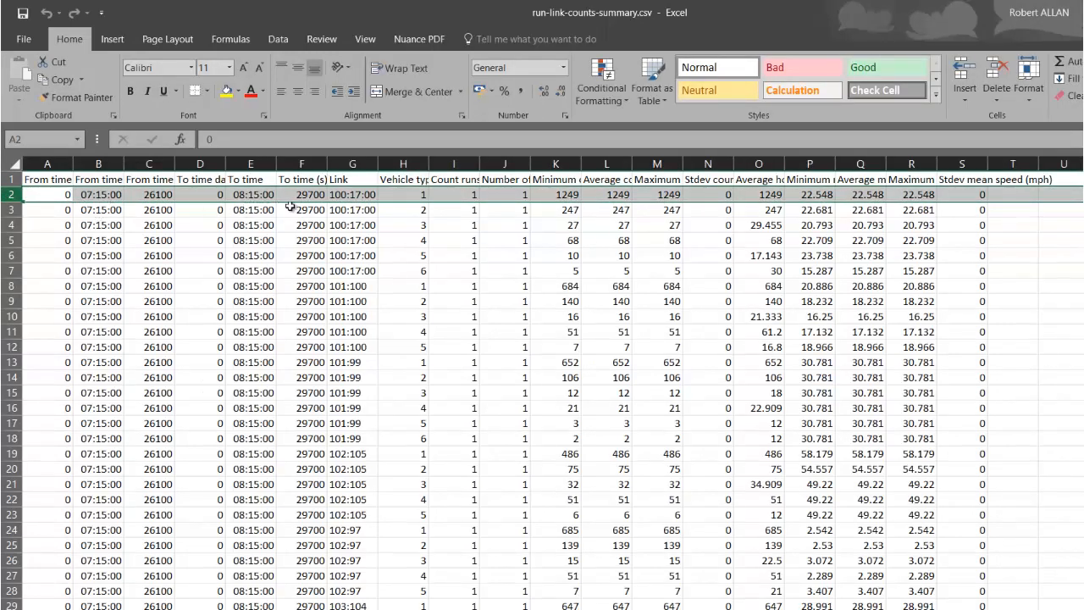
left_click(602, 155)
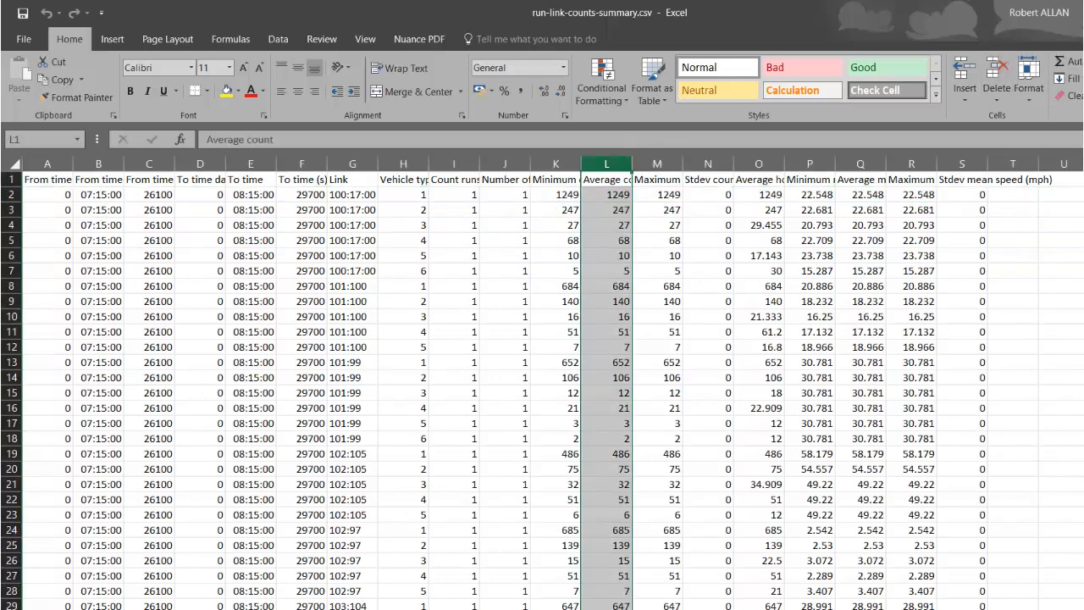
Close the spreadsheet and the export simulation statistics dialog.
left_click(1082, 11)
mouse_move(405, 598)
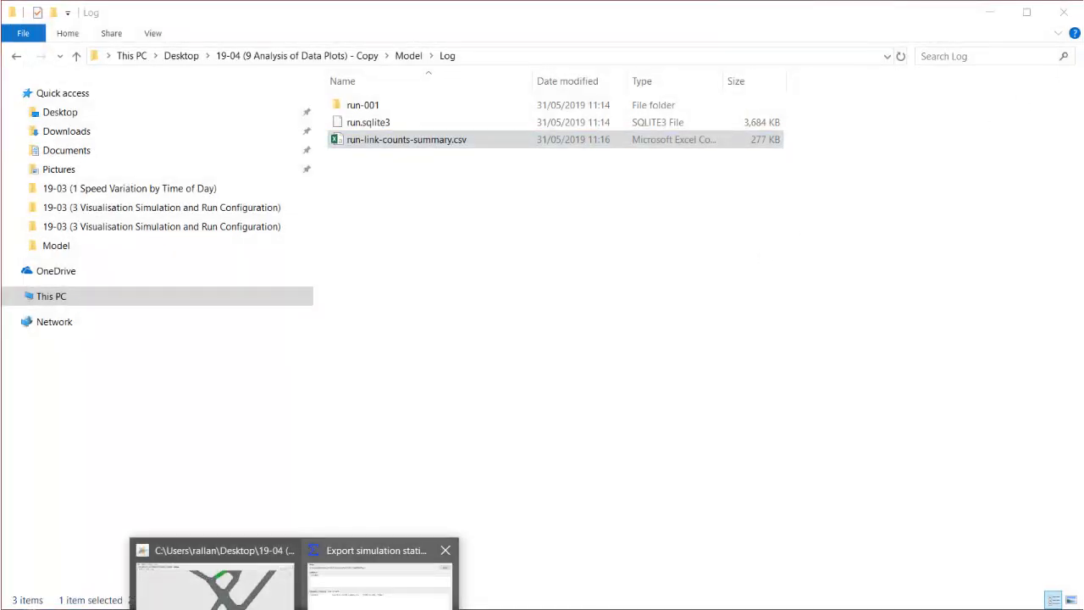
left_click(398, 566)
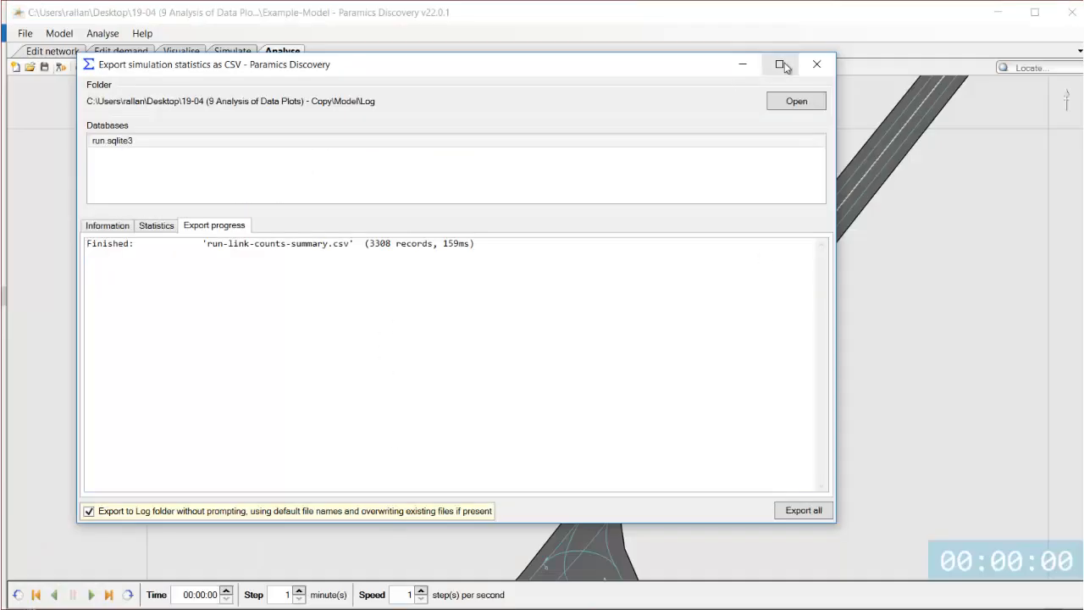
left_click(814, 64)
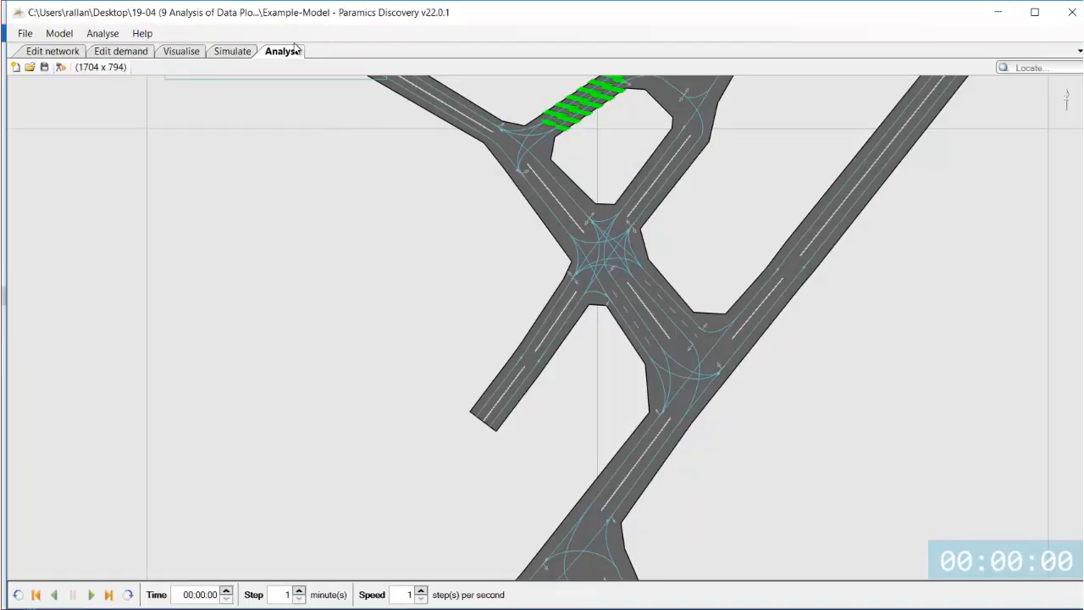
Add a new data plot named links using simulation results from run.sqlite3 and the Link counts table.
left_click(112, 38)
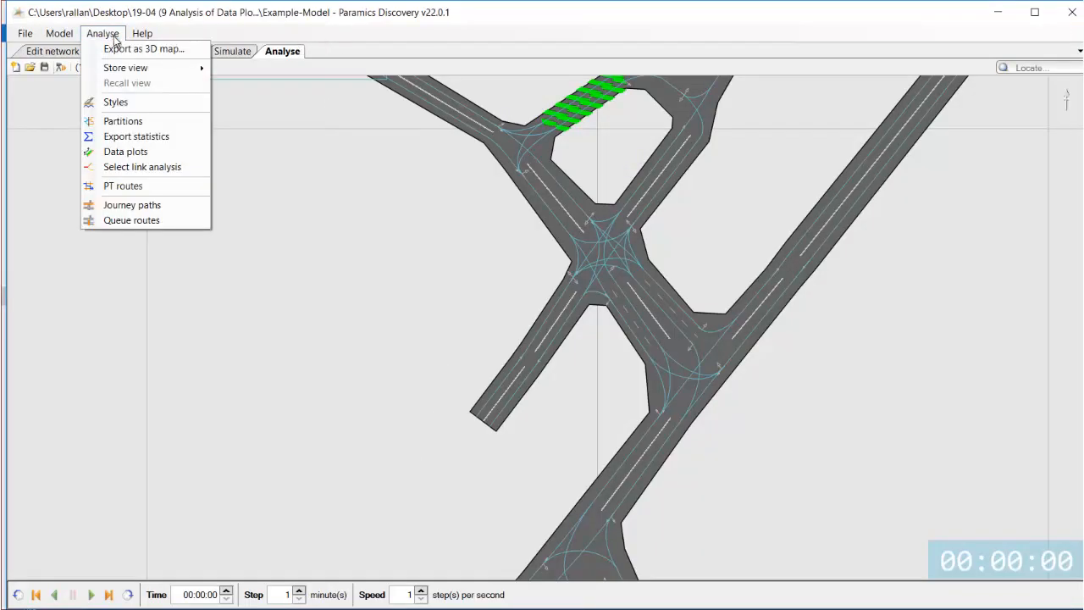
left_click(122, 151)
left_click_drag(279, 116, 219, 102)
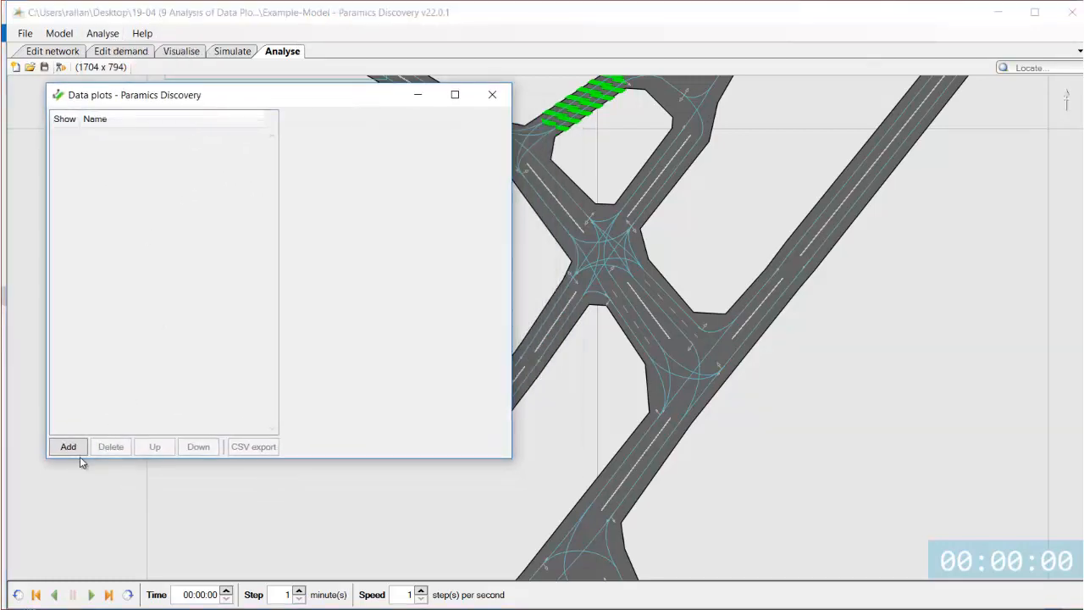
left_click(135, 139)
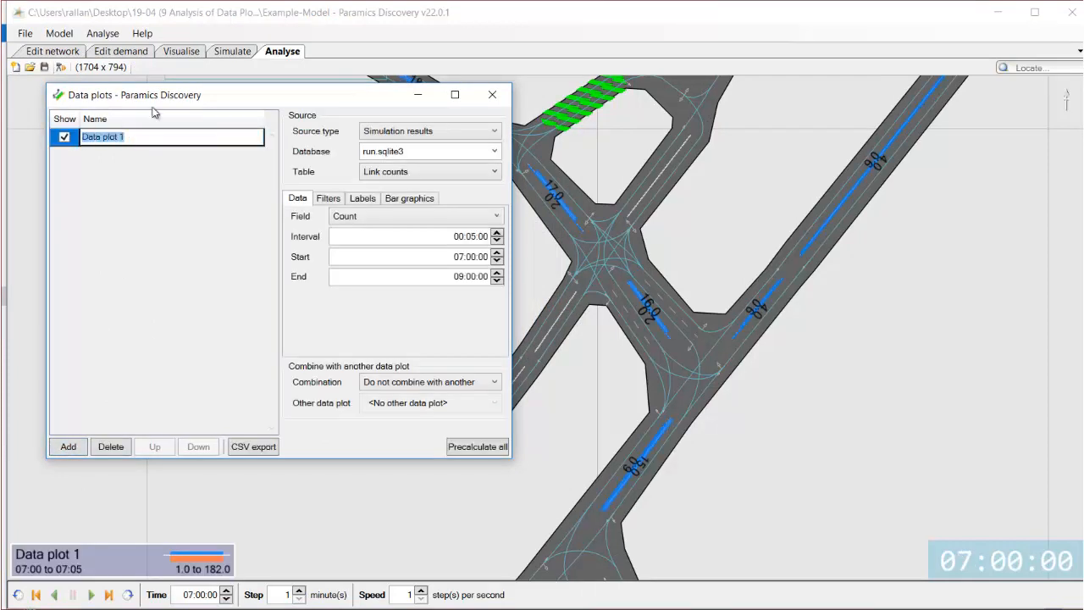
type("links")
left_click(494, 134)
left_click(471, 147)
left_click(494, 151)
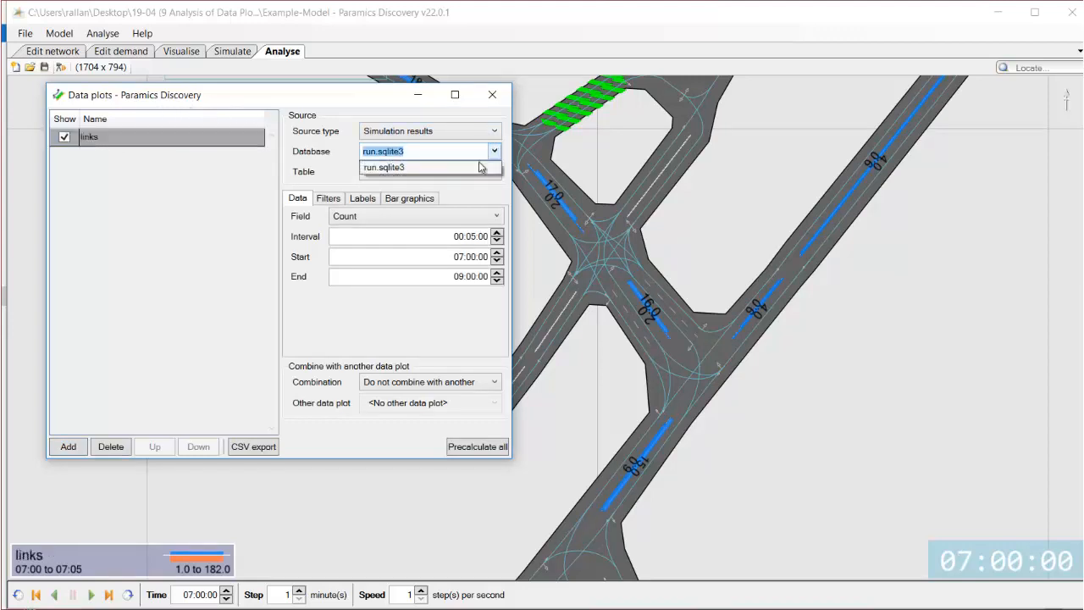
left_click(458, 170)
left_click(441, 172)
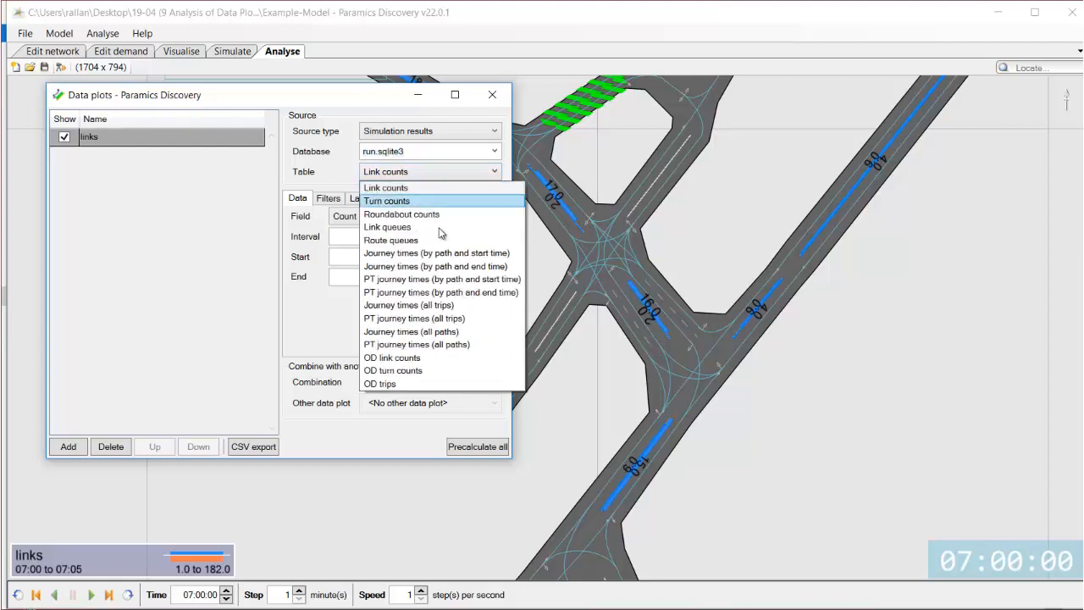
left_click(410, 187)
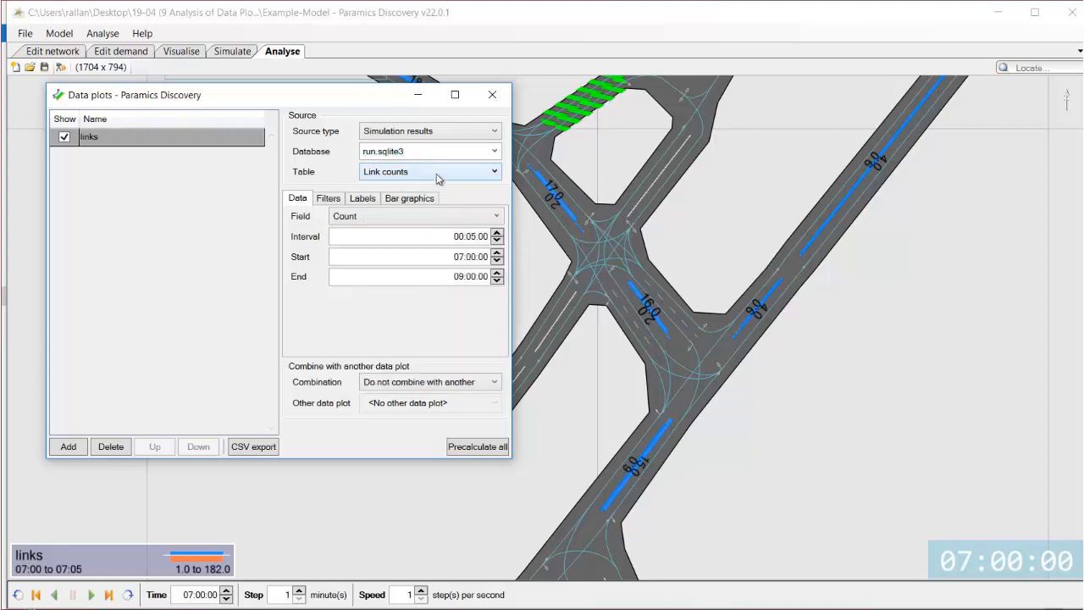
Set the data plot interval to 01:00:00.
double_click(459, 237)
type("01:0")
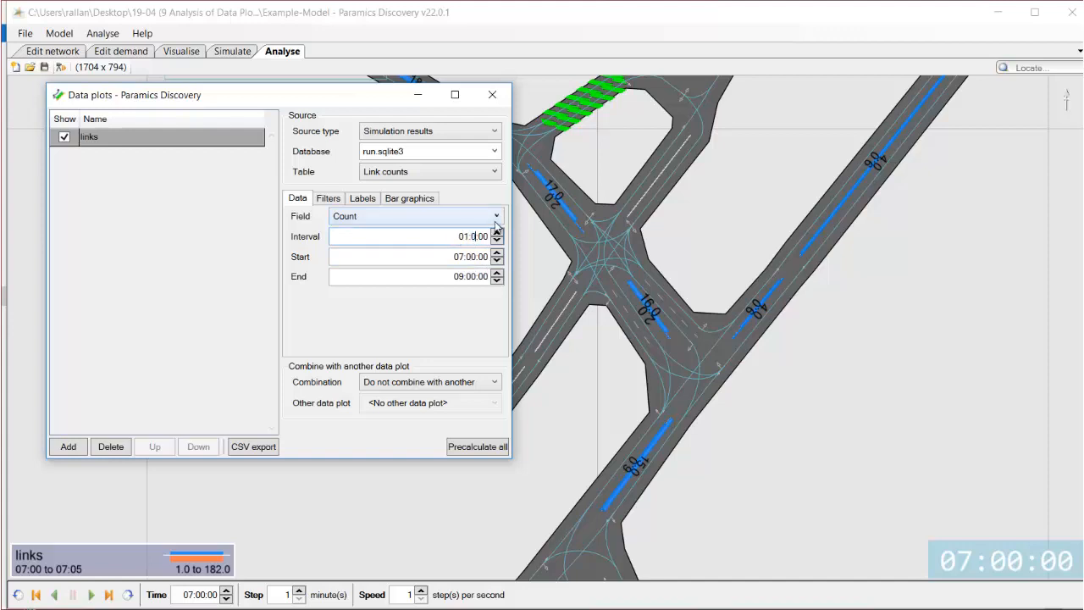
type("0:")
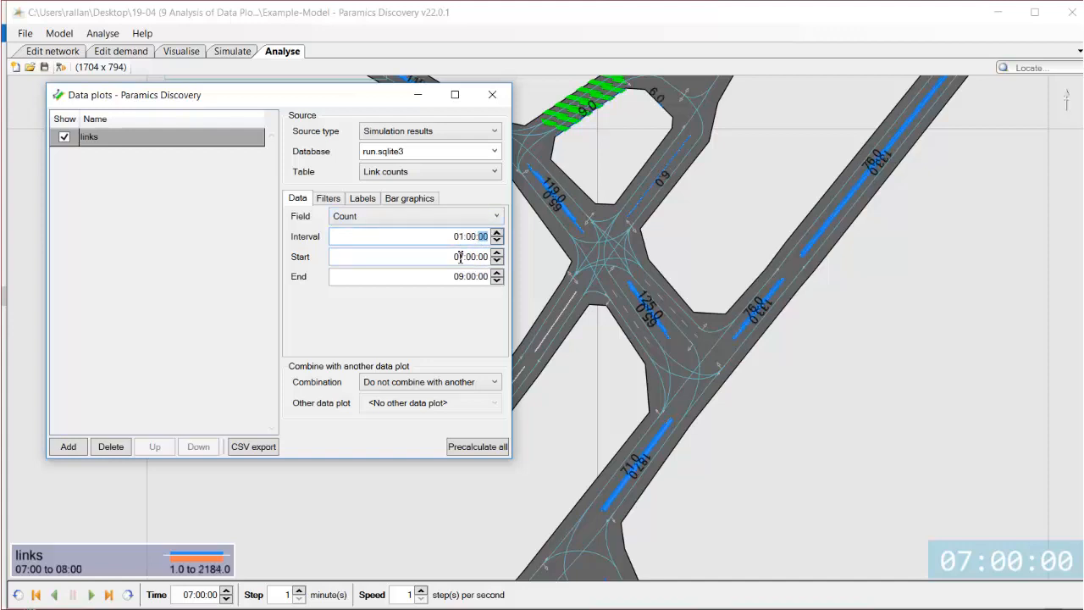
left_click(460, 258)
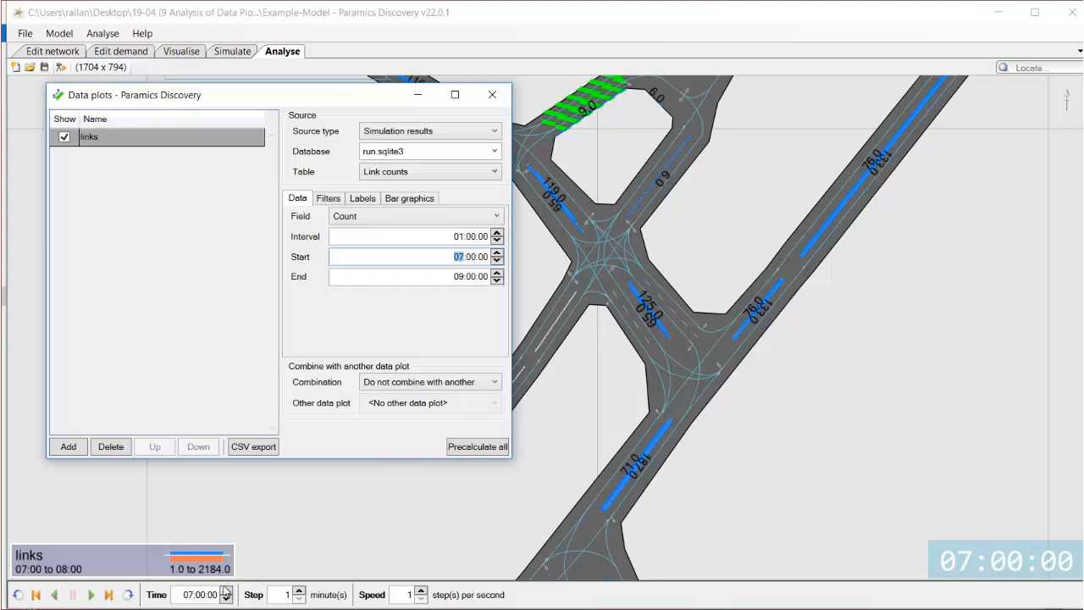
Set the playback step to 60 minutes and step the display time forward one hour and back to the start.
double_click(288, 595)
type("6")
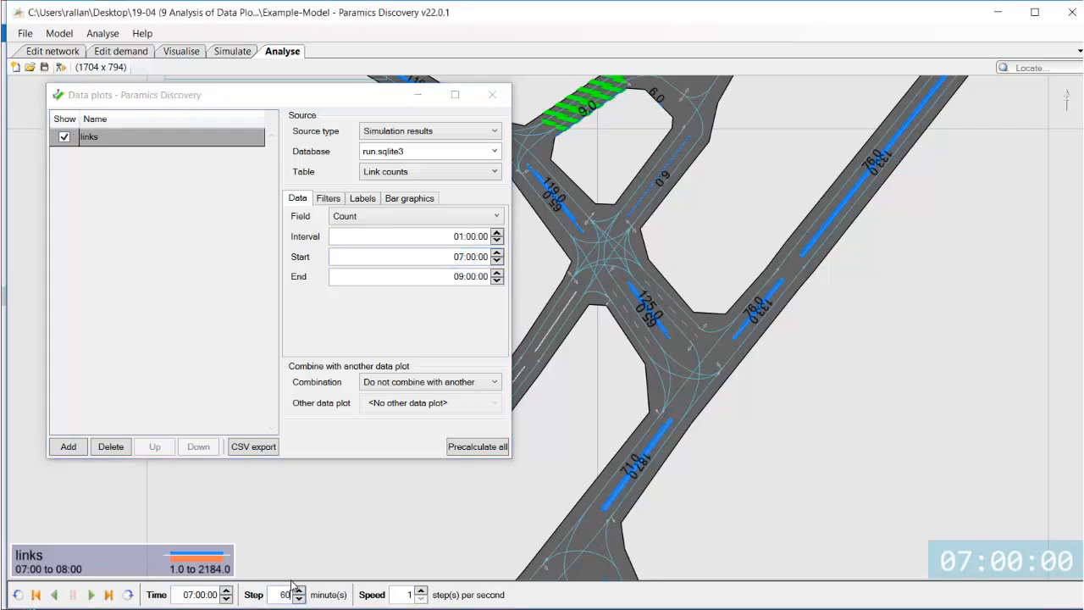
type("0")
left_click(109, 594)
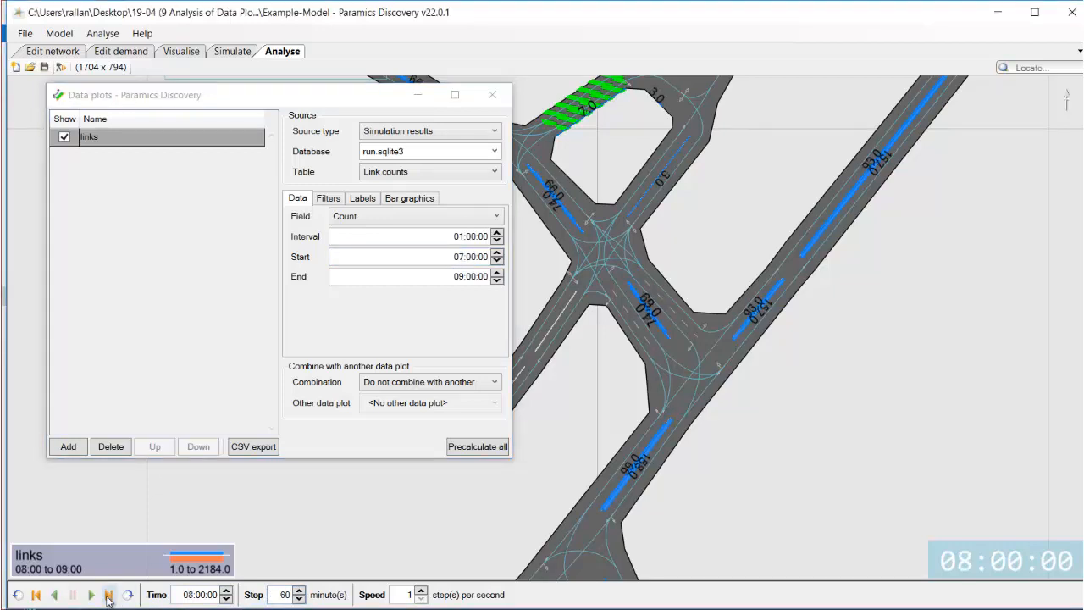
left_click(36, 595)
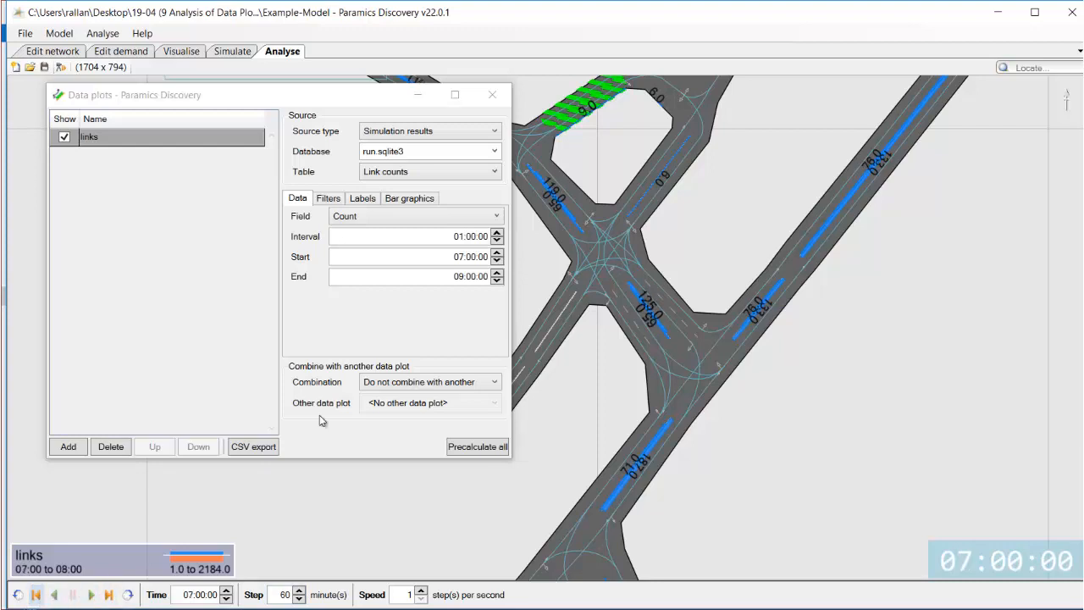
Set the data plot start to 07:15:00 and end to 08:15:00.
double_click(473, 258)
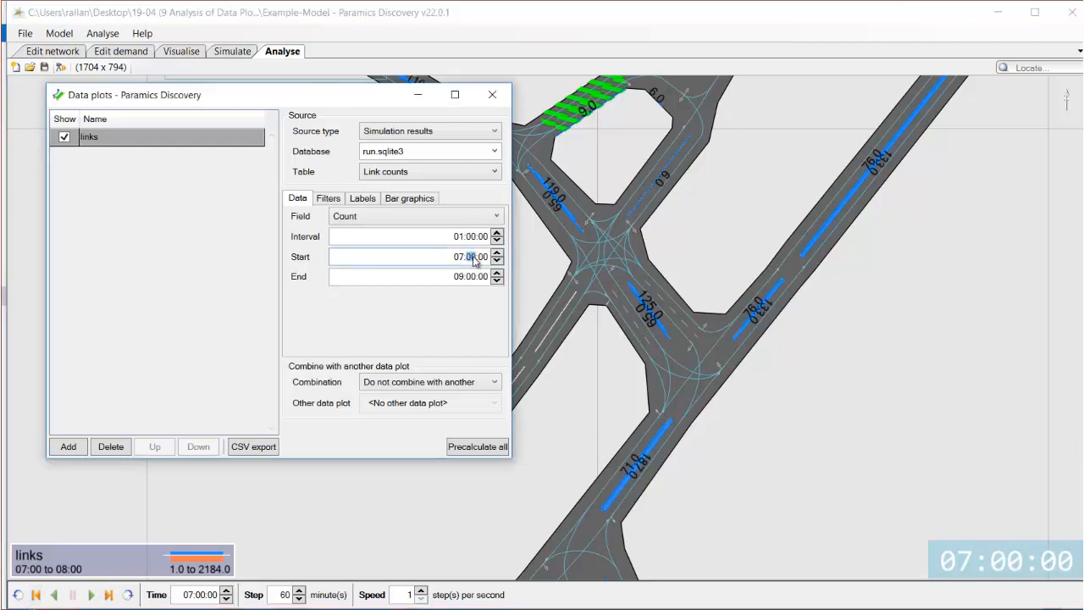
type("15")
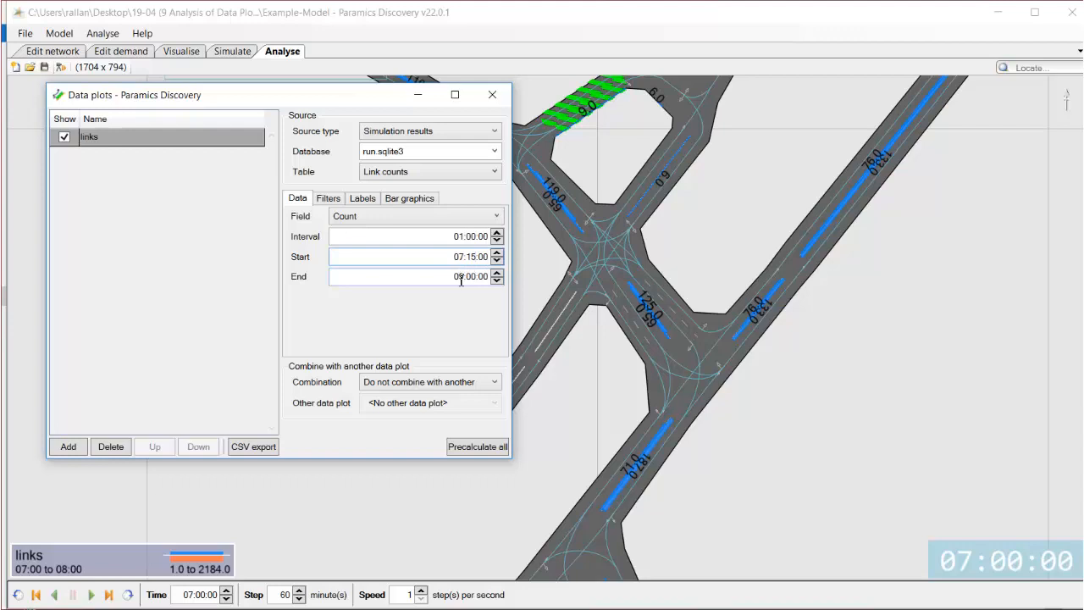
left_click(461, 281)
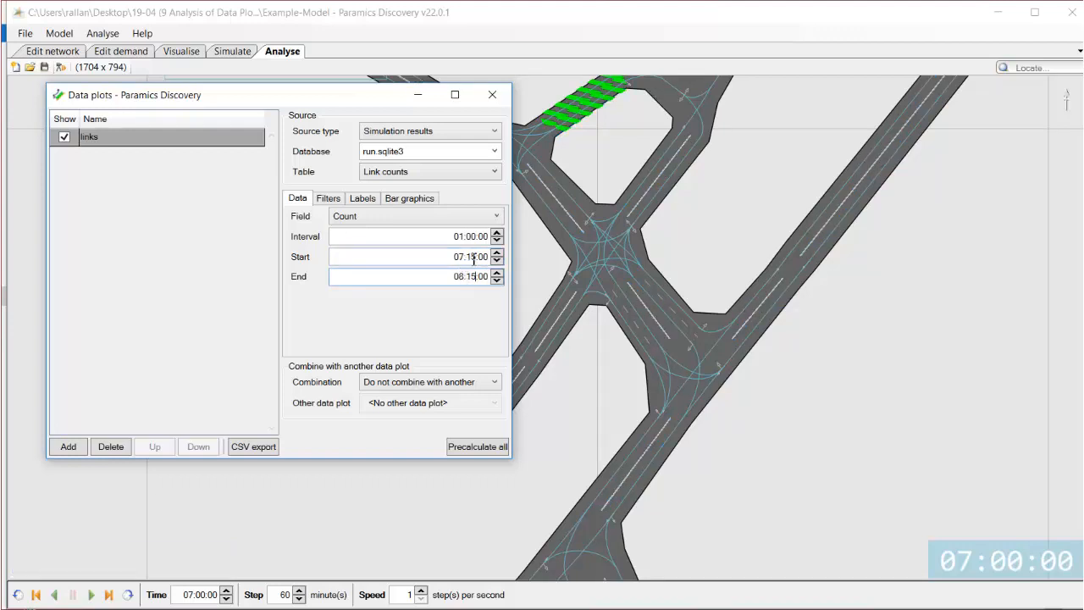
left_click(477, 256)
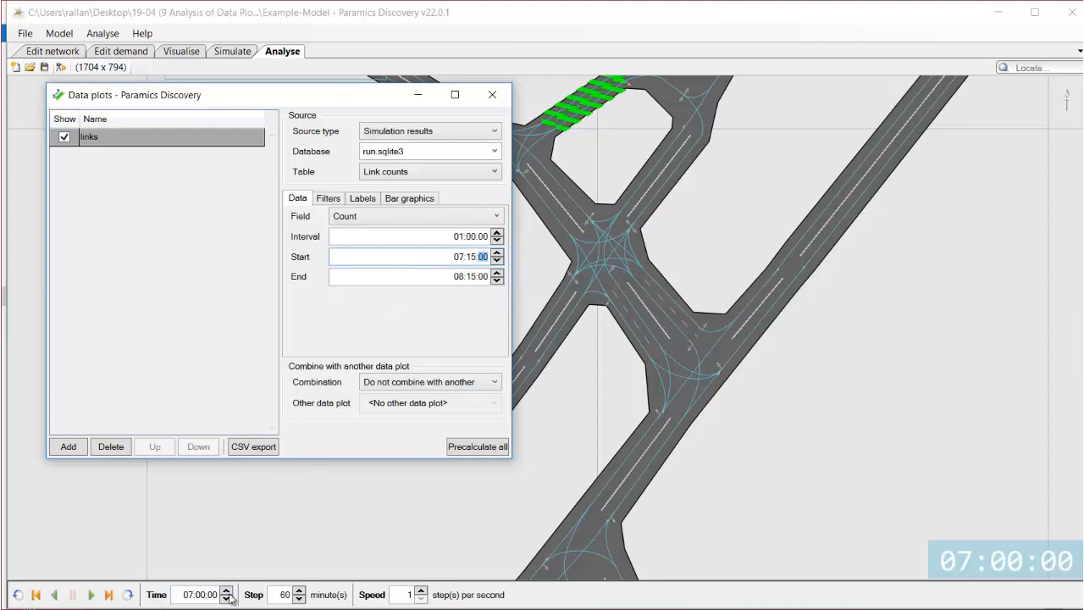
Step the display time between 07:00:00 and 08:15:00 to view the link count labels on the network.
double_click(287, 595)
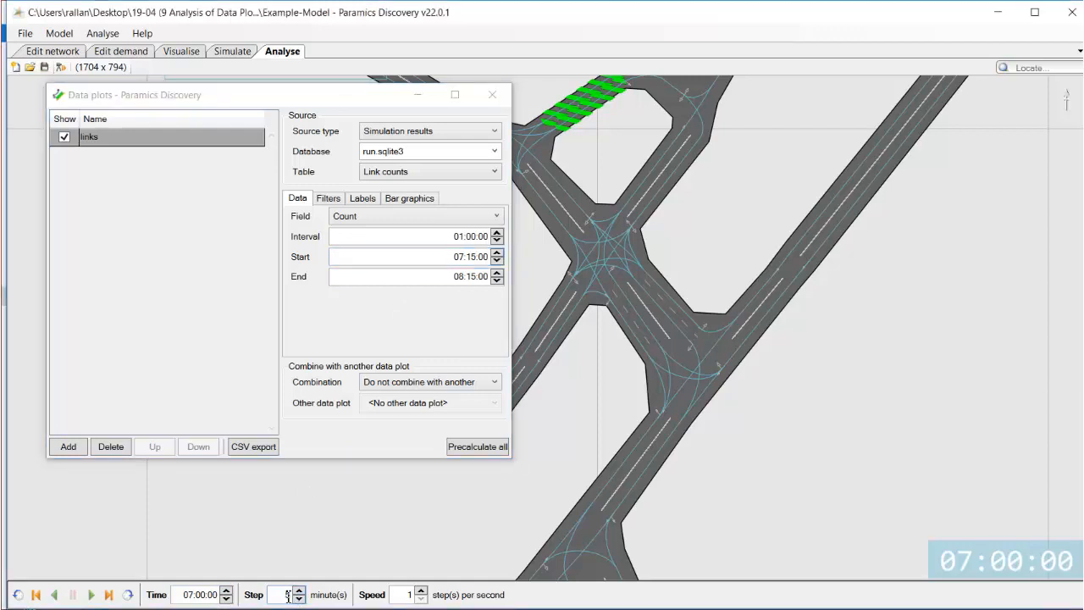
left_click(226, 591)
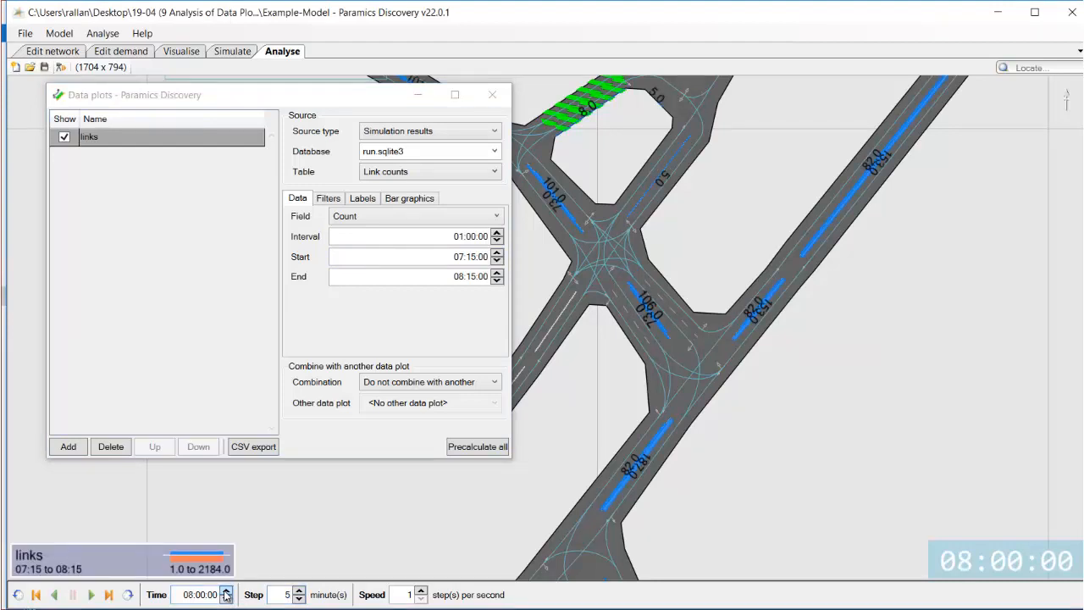
left_click(226, 591)
left_click(227, 598)
left_click(227, 599)
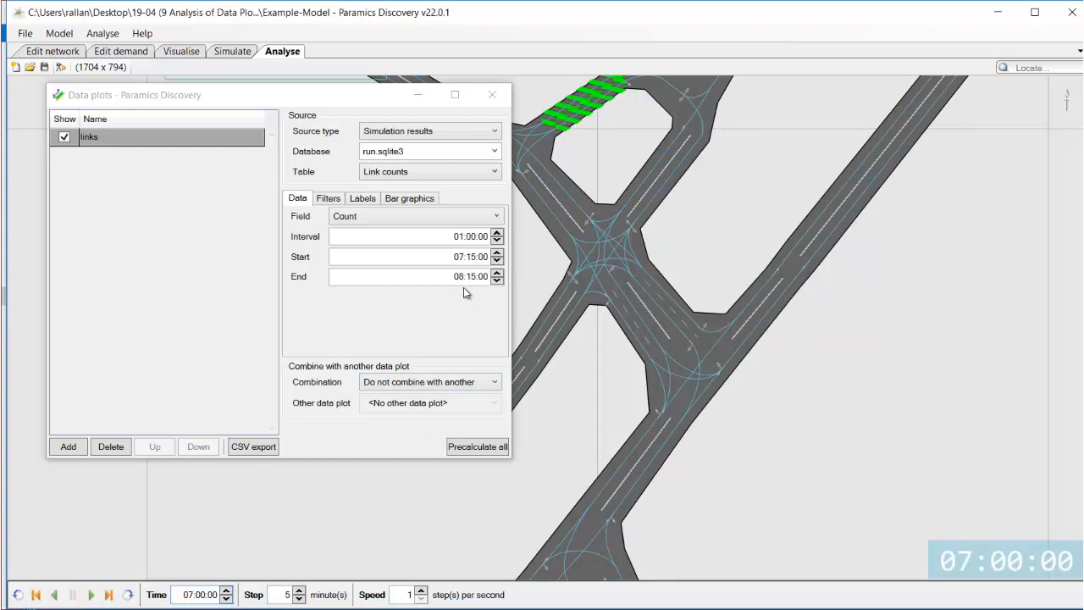
left_click(226, 591)
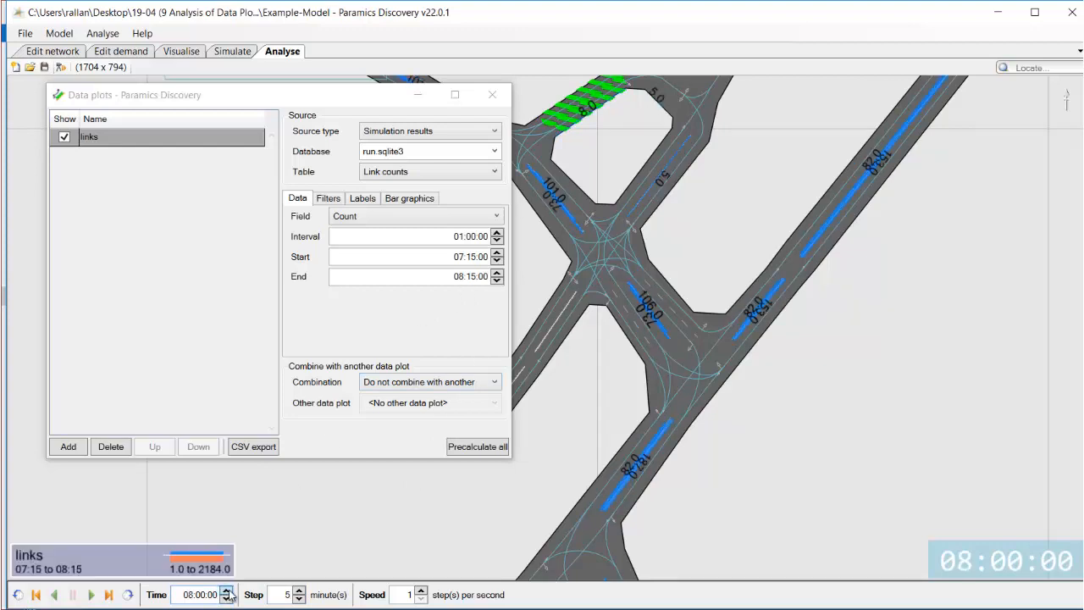
left_click(299, 599)
left_click(299, 599)
left_click(226, 599)
left_click(226, 599)
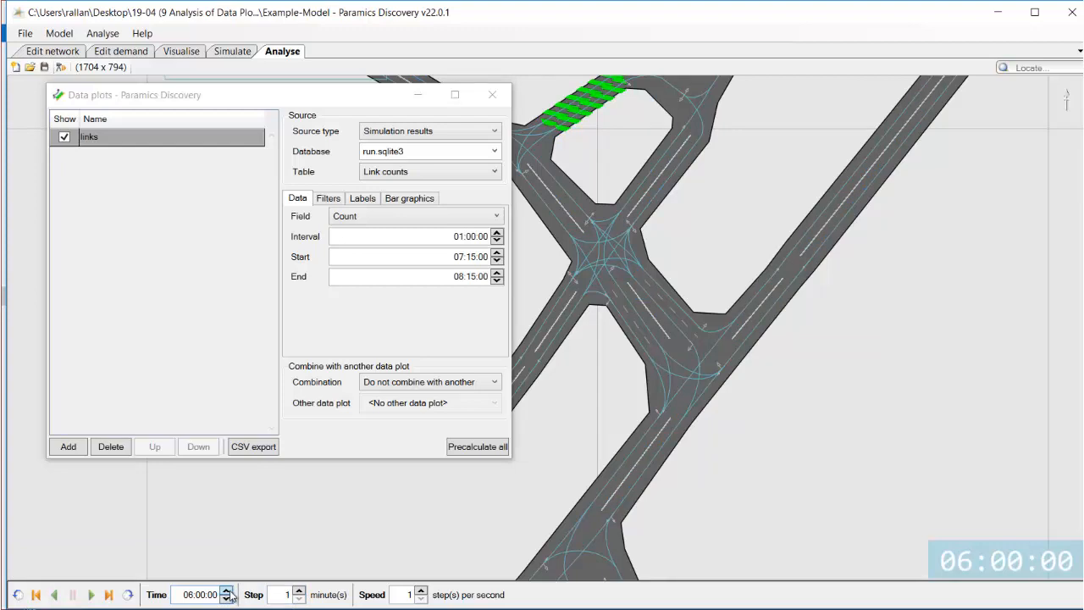
left_click(226, 591)
left_click(226, 591)
left_click(226, 591)
left_click(226, 591)
left_click(226, 590)
left_click(226, 591)
left_click(226, 591)
left_click(226, 591)
left_click(227, 591)
left_click(226, 591)
left_click(226, 591)
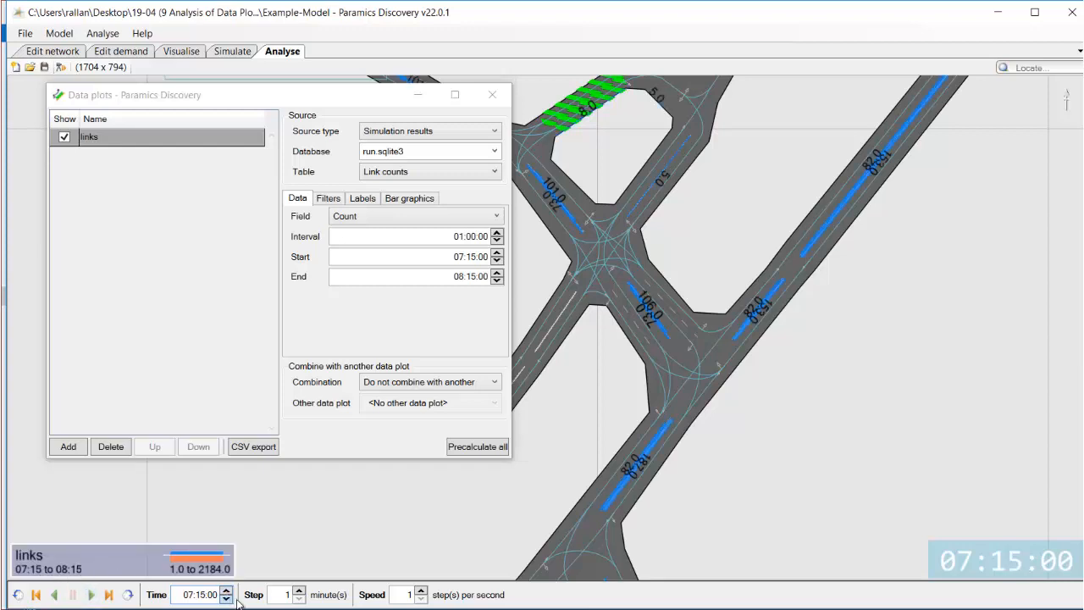
left_click_drag(227, 595, 227, 595)
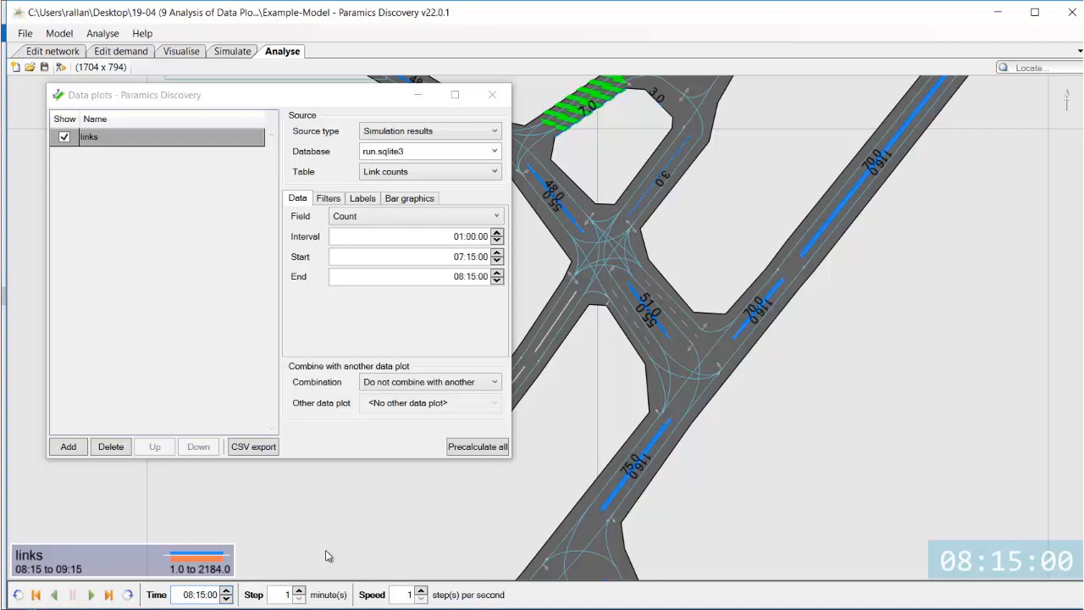
Export the data plot as CSV into the run-001 folder inside Log.
left_click(255, 448)
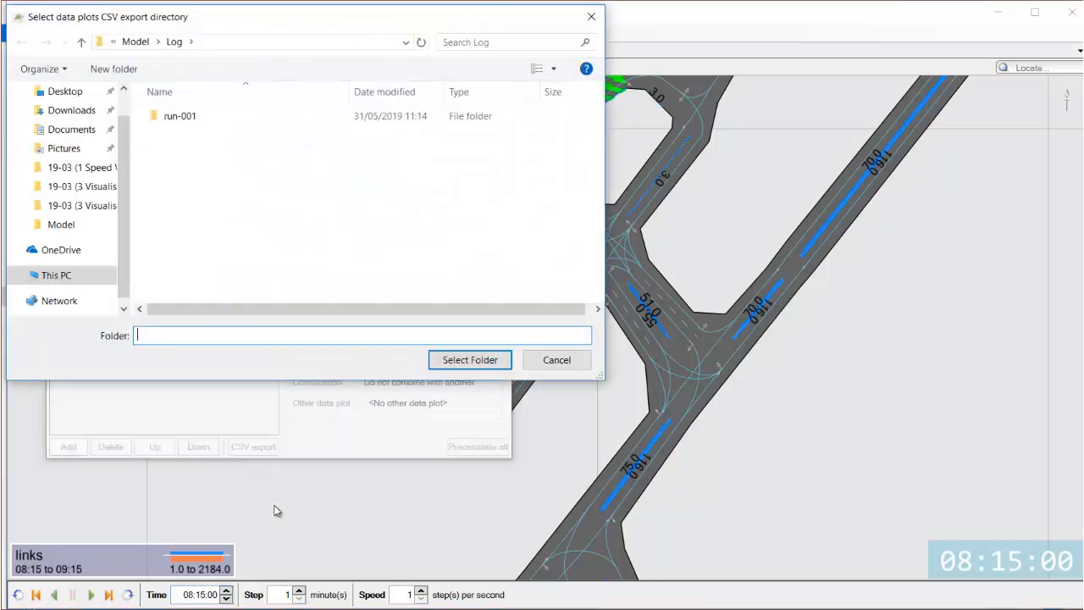
double_click(162, 116)
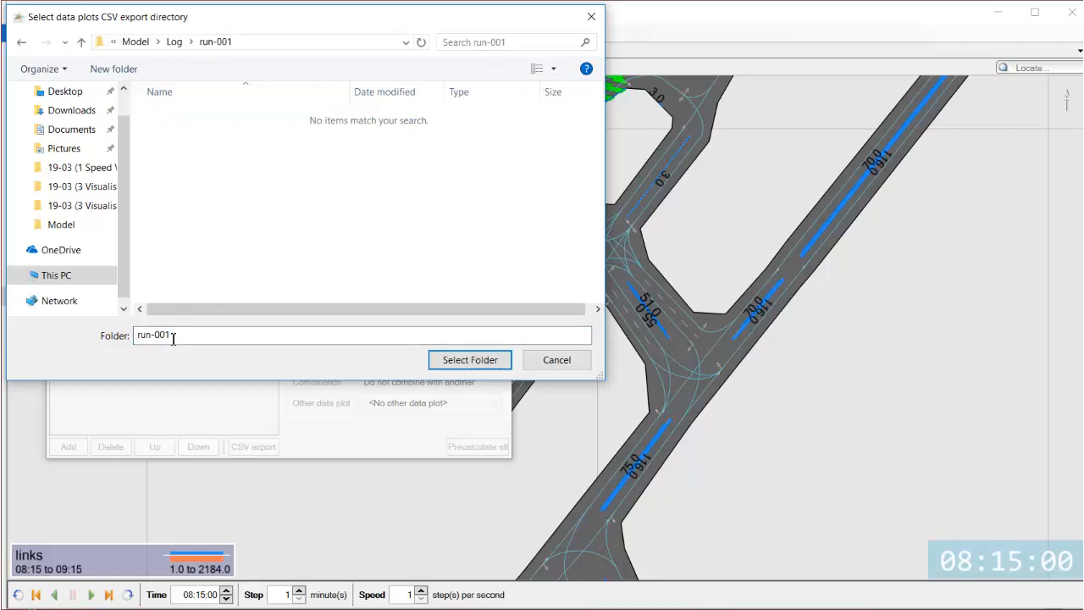
left_click(457, 362)
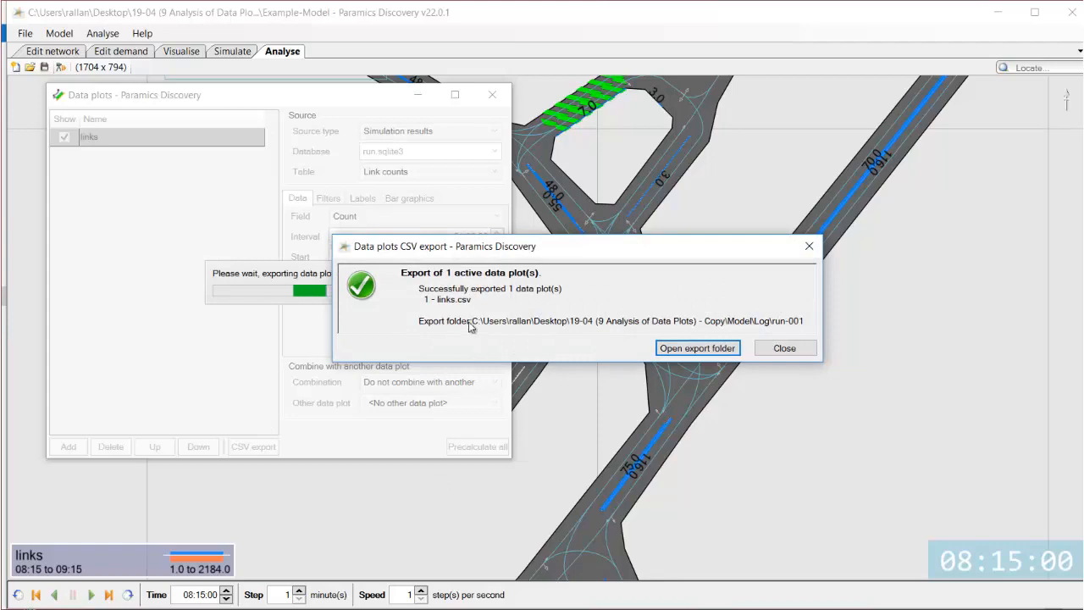
Open the exported 1 - links.csv and inspect its Count and From time columns down the rows.
left_click(697, 348)
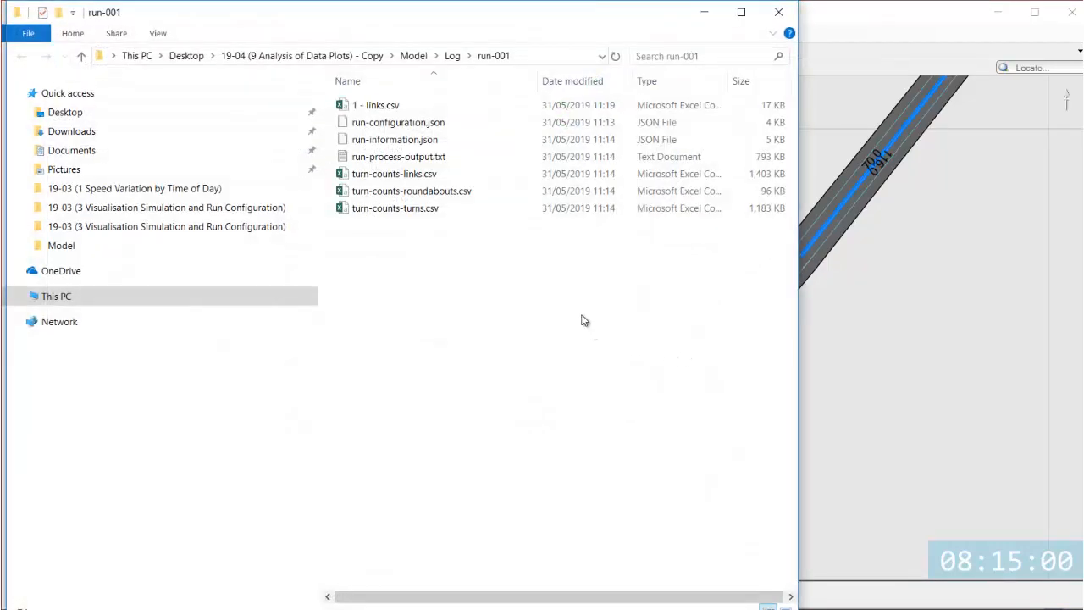
double_click(382, 105)
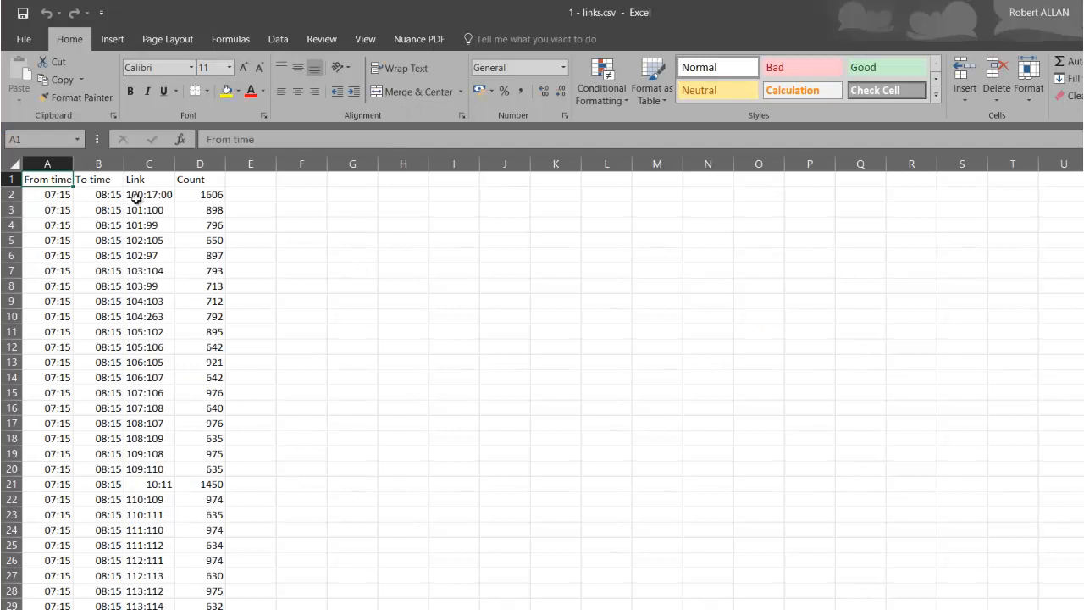
left_click(201, 164)
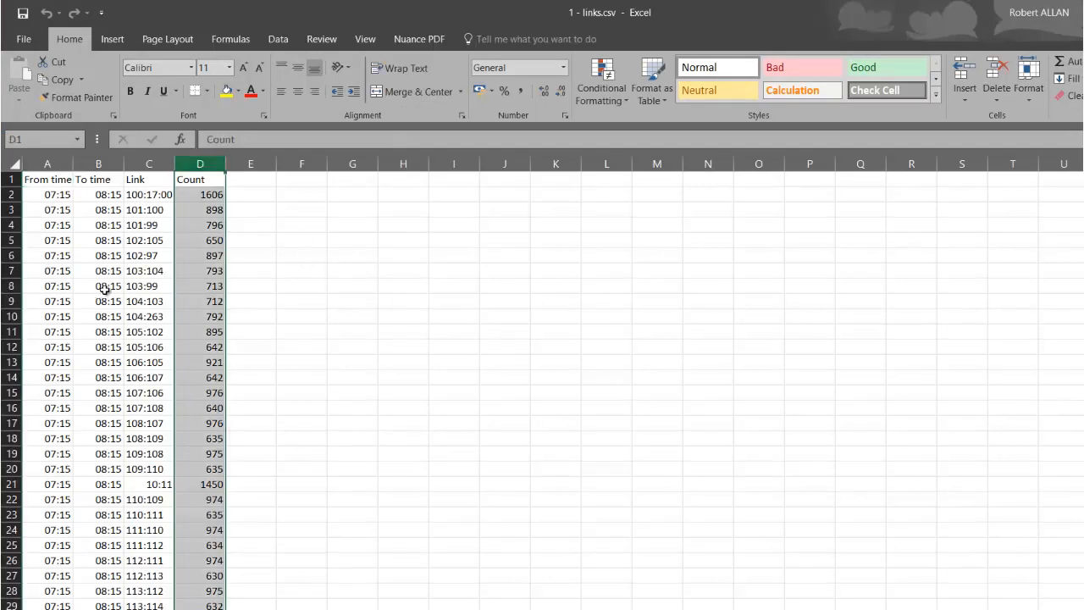
left_click(56, 302)
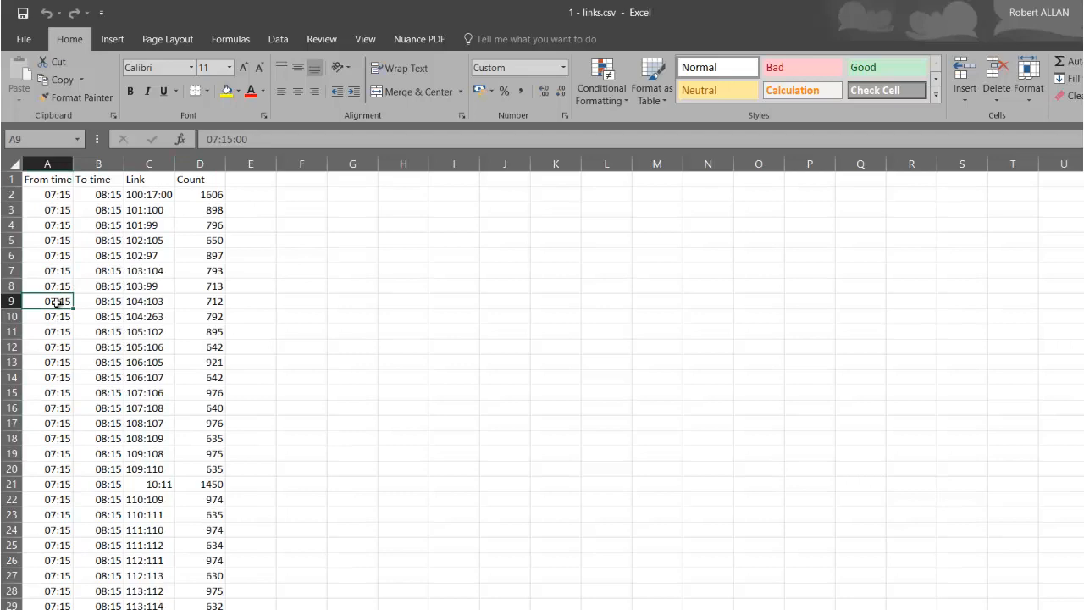
scroll(56, 302, "down", 20)
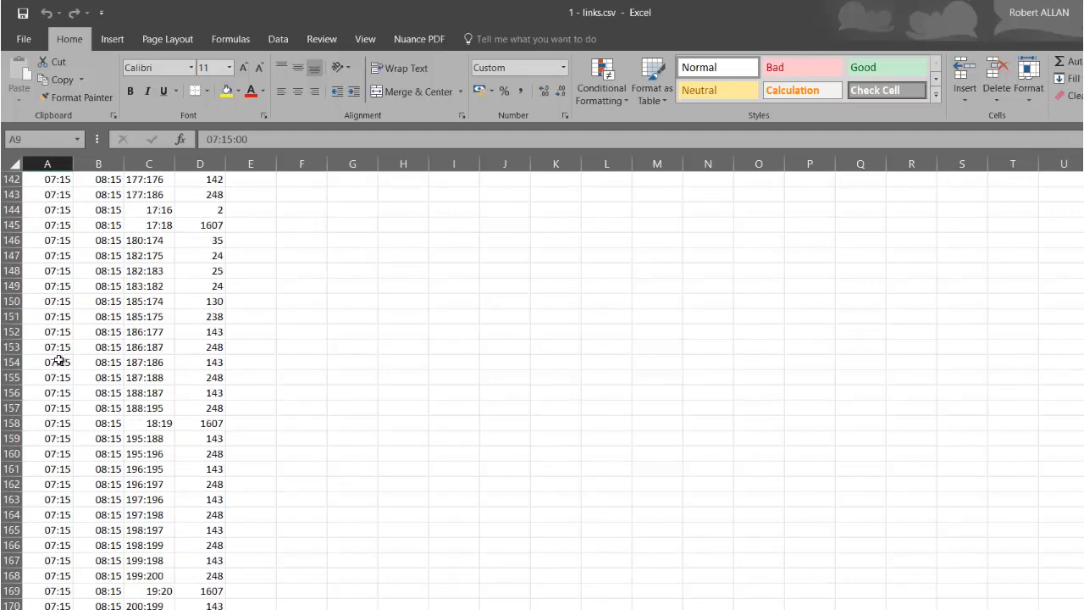
scroll(58, 360, "down", 20)
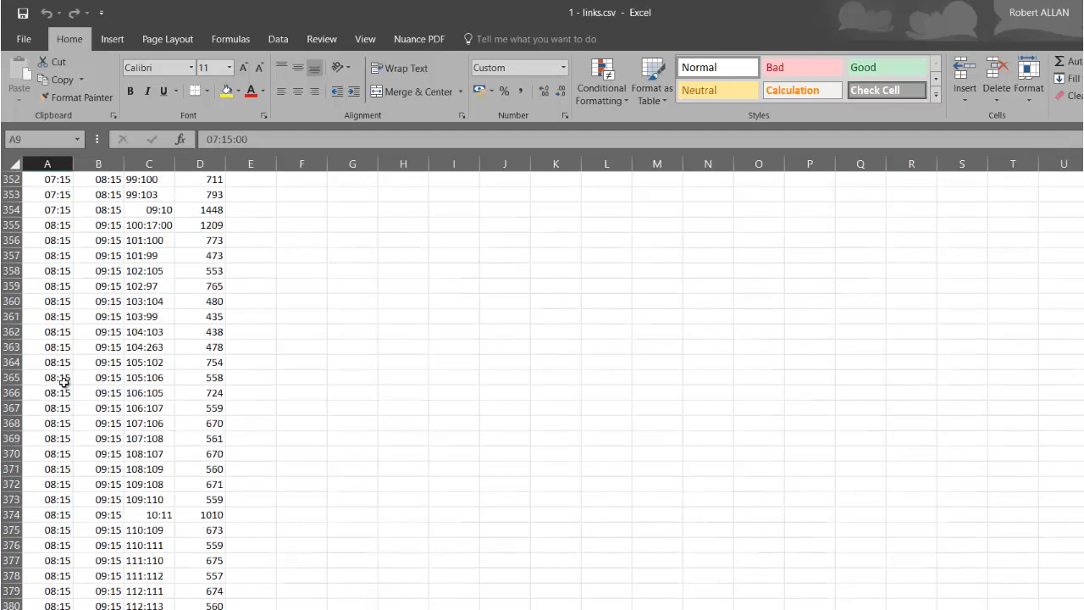
scroll(64, 383, "down", 15)
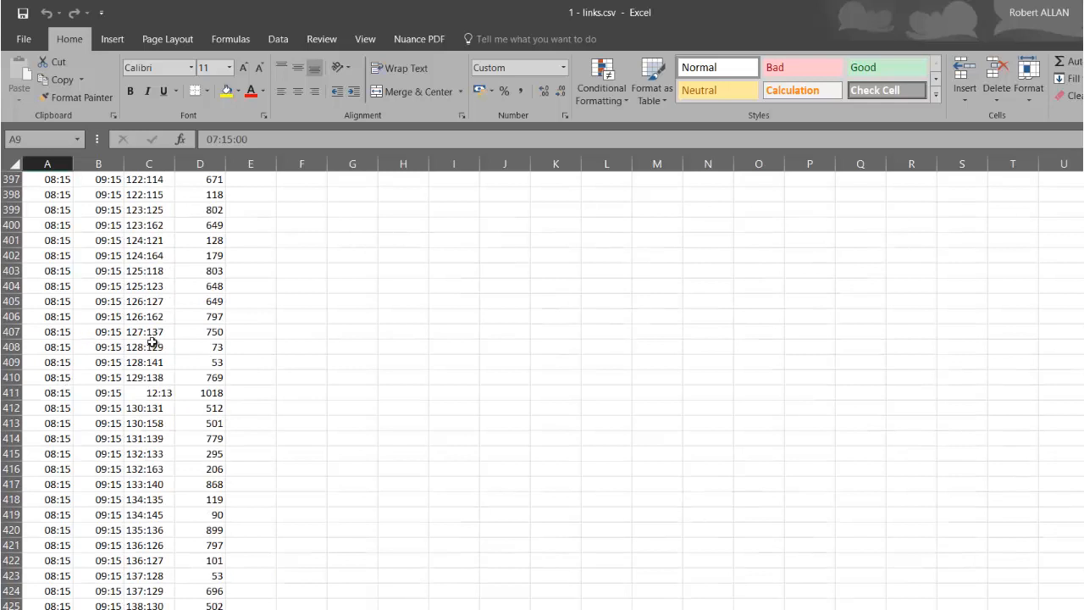
scroll(217, 334, "up", 10)
left_click(218, 328)
key("ctrl+Up")
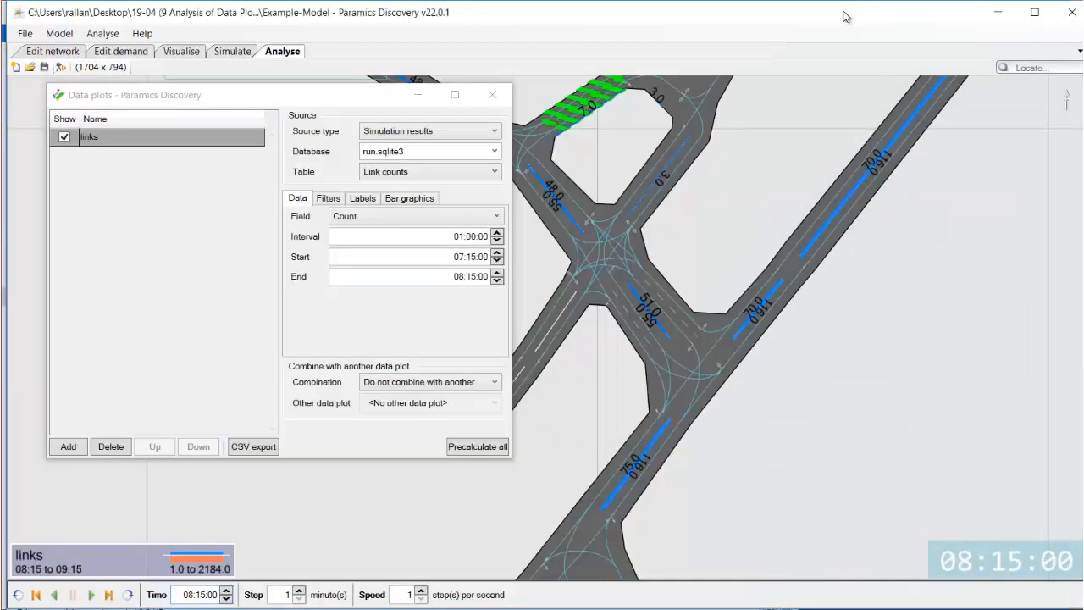
Close the Data plots dialog.
left_click(492, 96)
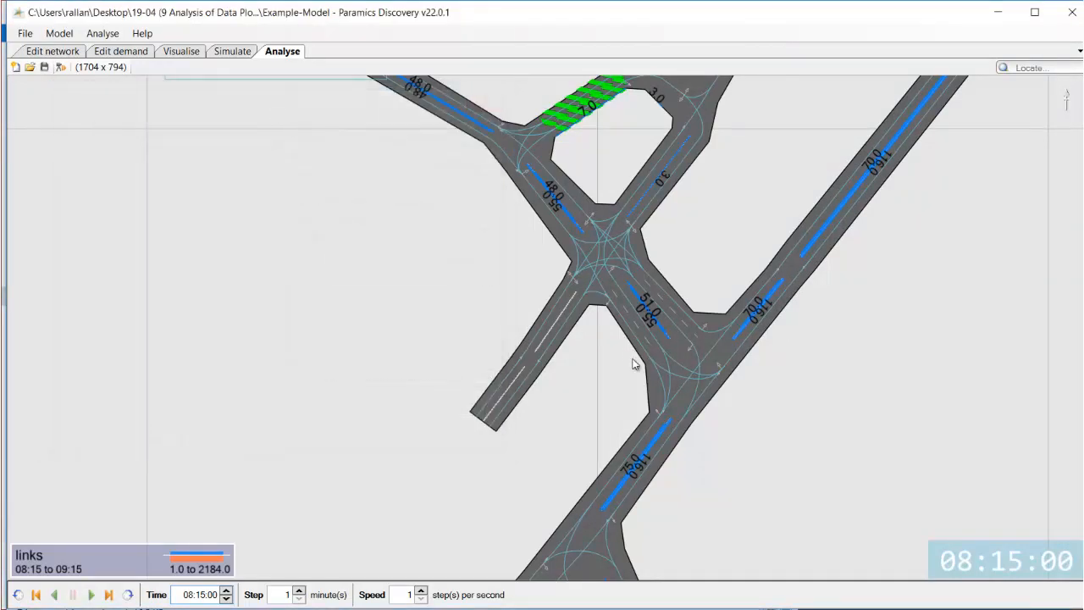
scroll(640, 366, "down", 2)
scroll(641, 366, "down", 1)
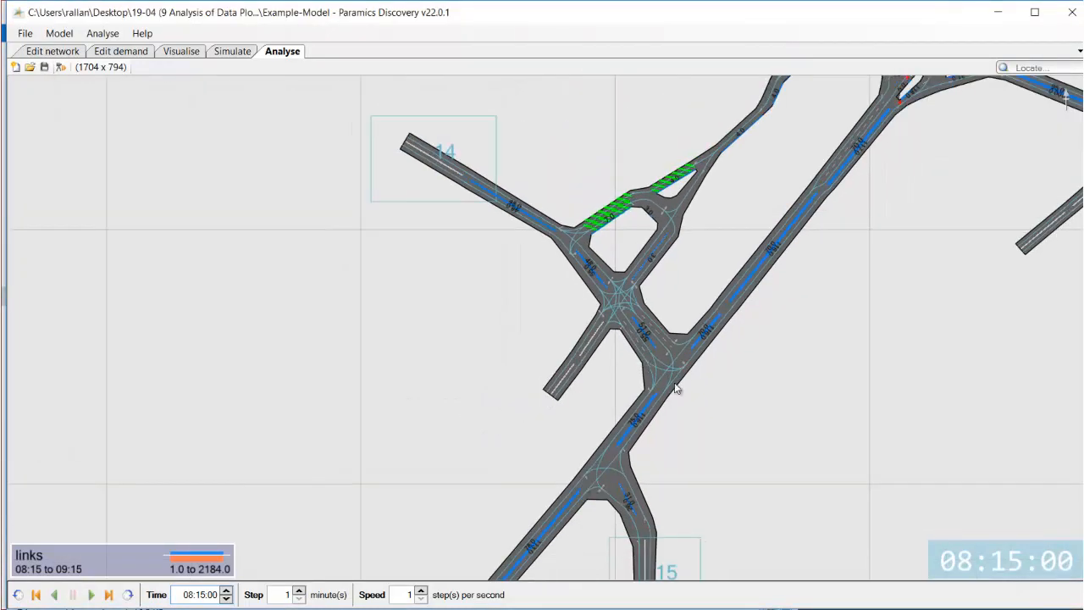